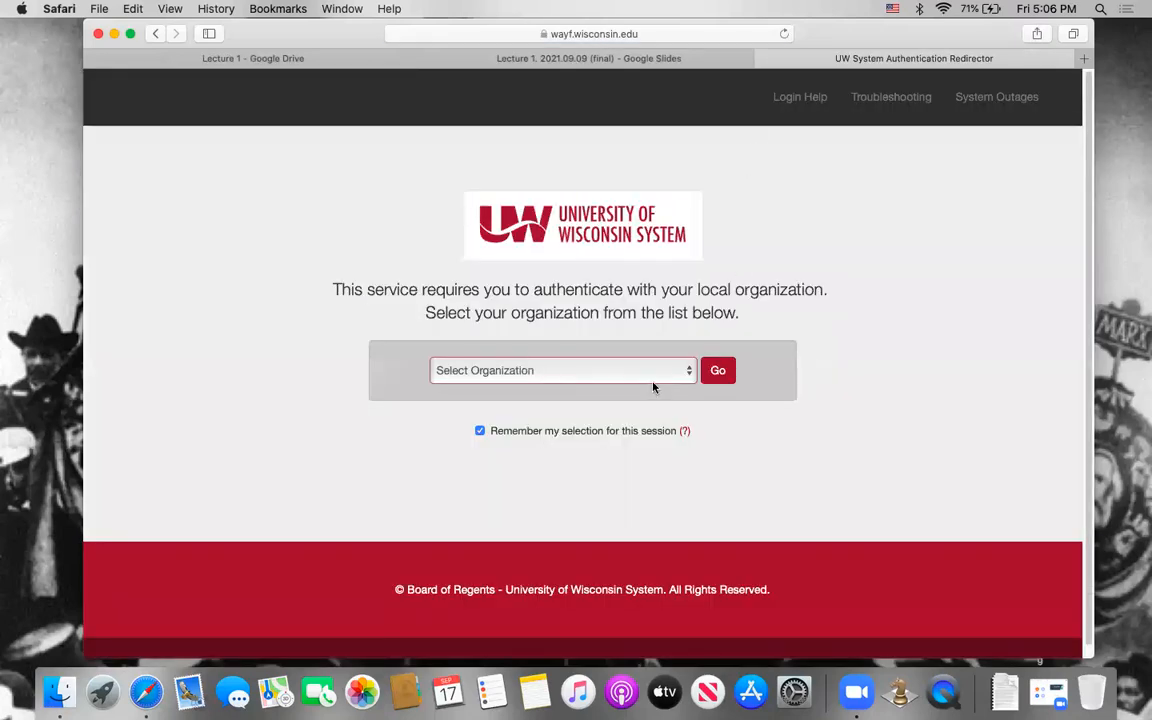
Step: Choose the local UW organization for authentication and continue to the Campus Software Library
{"action": "left_click", "coordinate": [653, 384]}
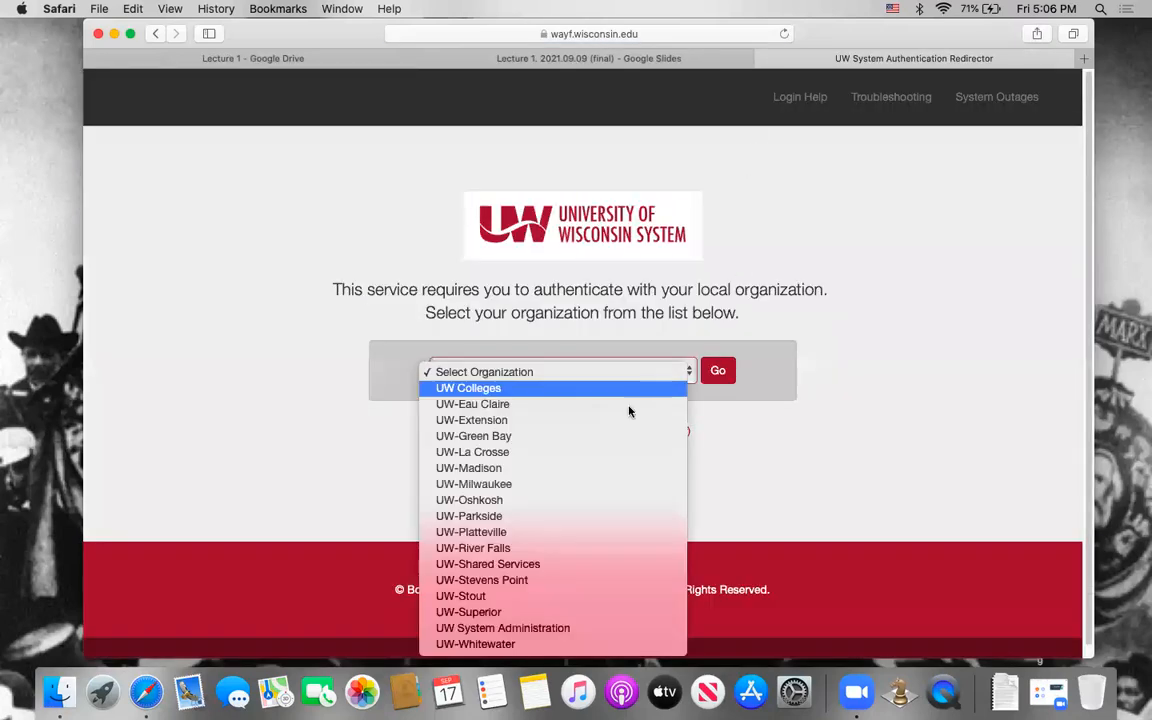
{"action": "key", "text": "Return"}
{"action": "left_click", "coordinate": [718, 370]}
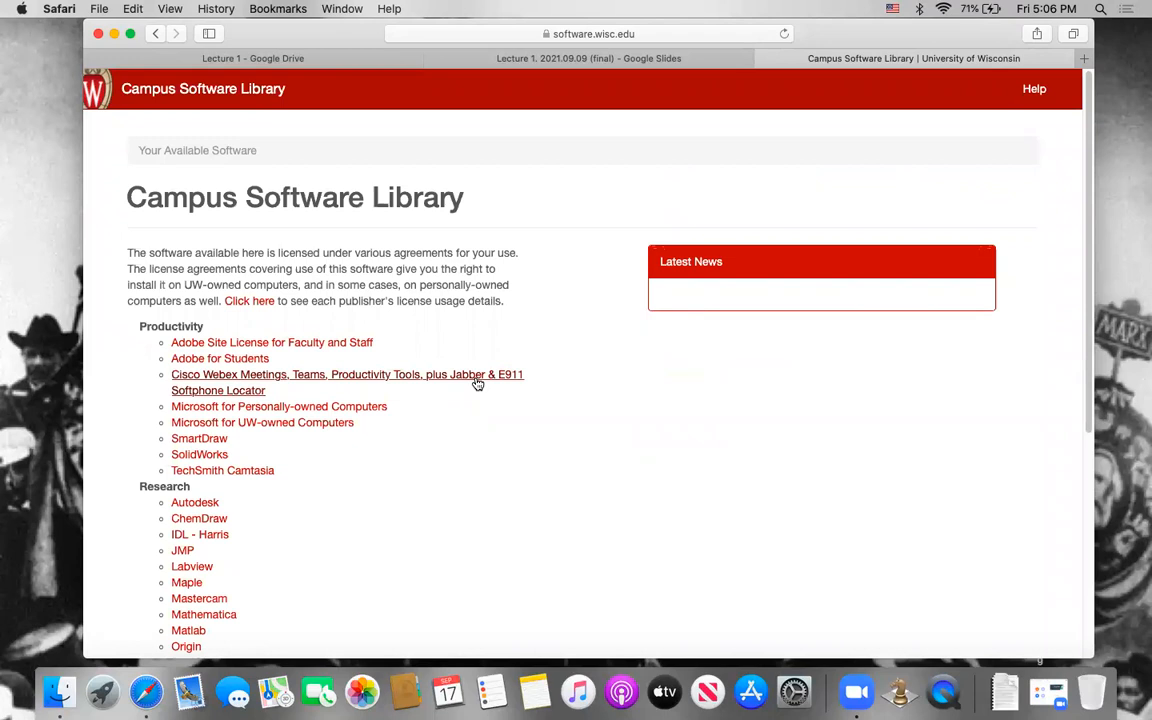
Step: Open the STATA page from the Research software in the Campus Software Library
{"action": "scroll", "coordinate": [476, 383], "scroll_direction": "down", "scroll_amount": 10}
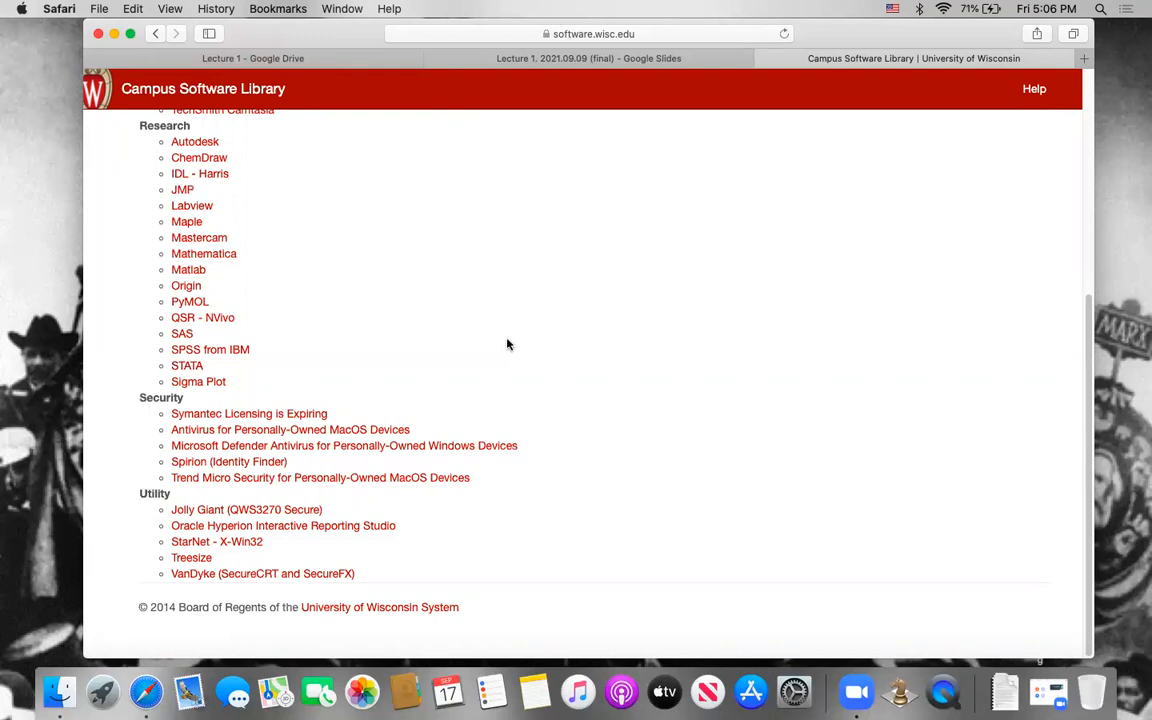
{"action": "scroll", "coordinate": [507, 344], "scroll_direction": "up", "scroll_amount": 9}
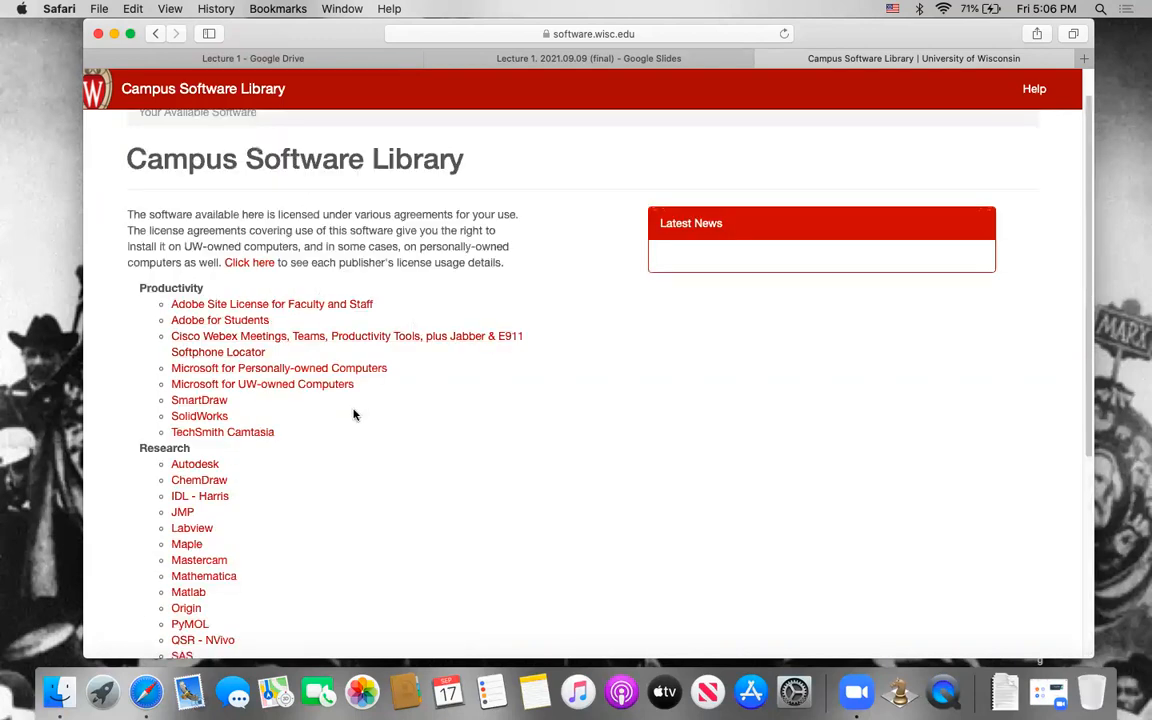
{"action": "scroll", "coordinate": [342, 388], "scroll_direction": "down", "scroll_amount": 1}
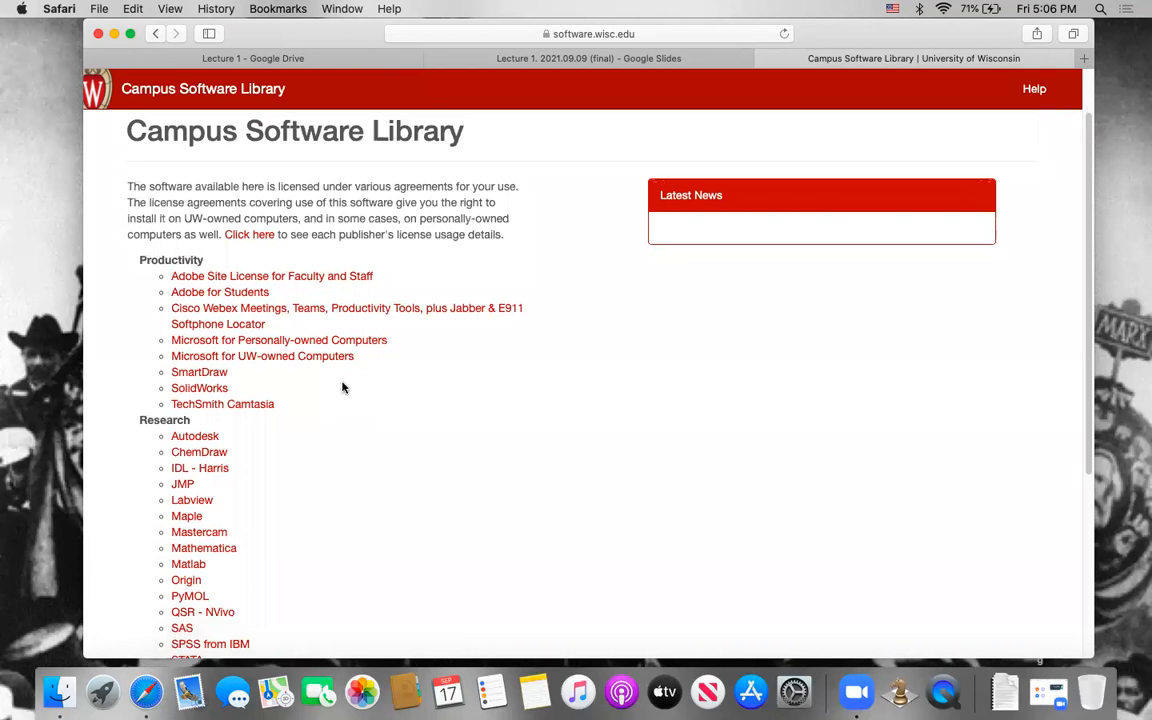
{"action": "scroll", "coordinate": [215, 520], "scroll_direction": "down", "scroll_amount": 3}
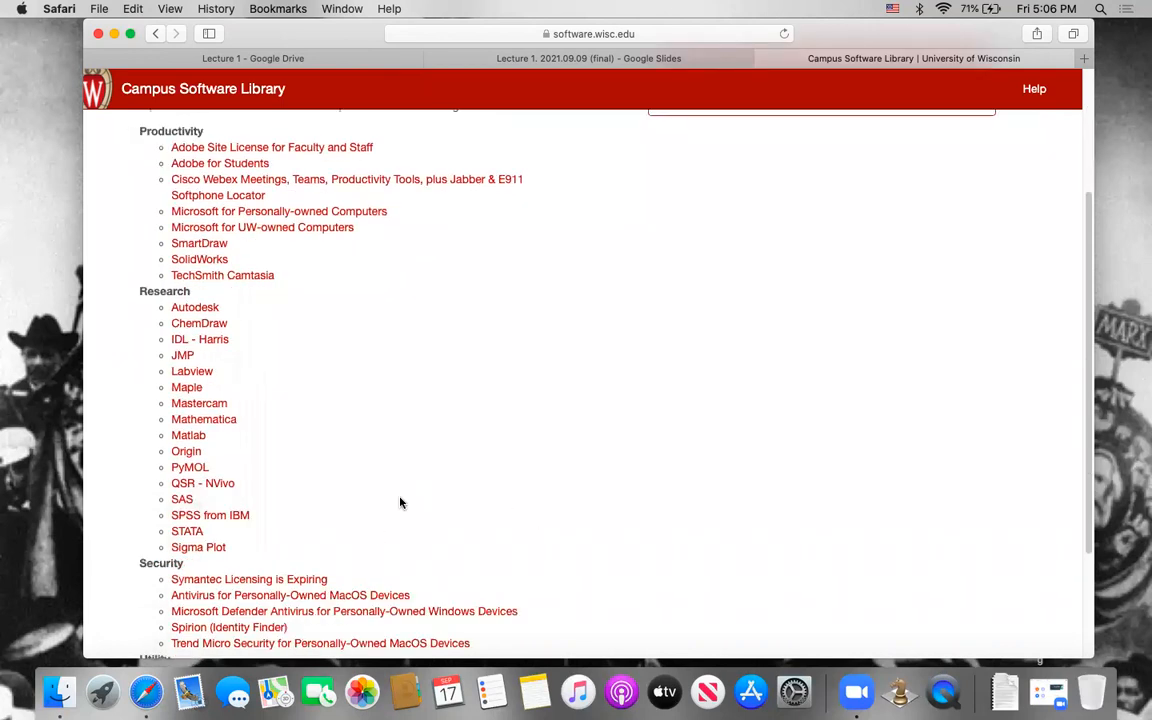
{"action": "left_click", "coordinate": [187, 532]}
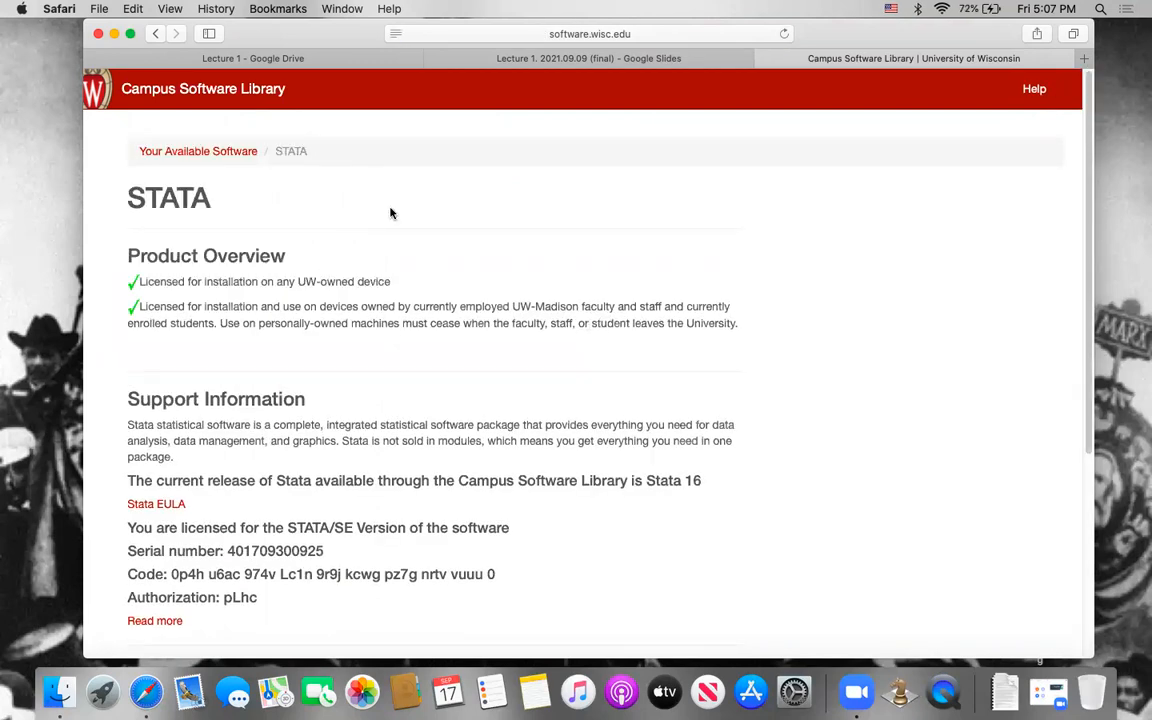
Step: Download the Stata 17 Mac installer and accept its license terms
{"action": "scroll", "coordinate": [445, 293], "scroll_direction": "down", "scroll_amount": 5}
{"action": "scroll", "coordinate": [295, 462], "scroll_direction": "down", "scroll_amount": 2}
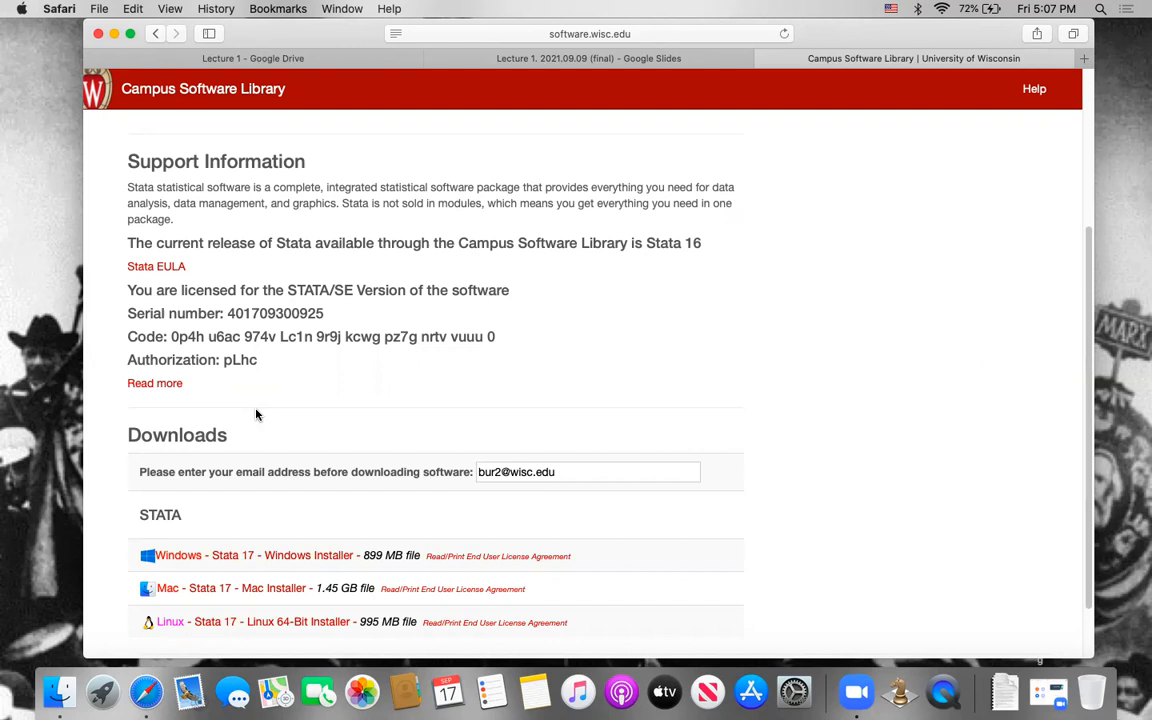
{"action": "scroll", "coordinate": [366, 520], "scroll_direction": "up", "scroll_amount": 1}
{"action": "scroll", "coordinate": [364, 523], "scroll_direction": "down", "scroll_amount": 4}
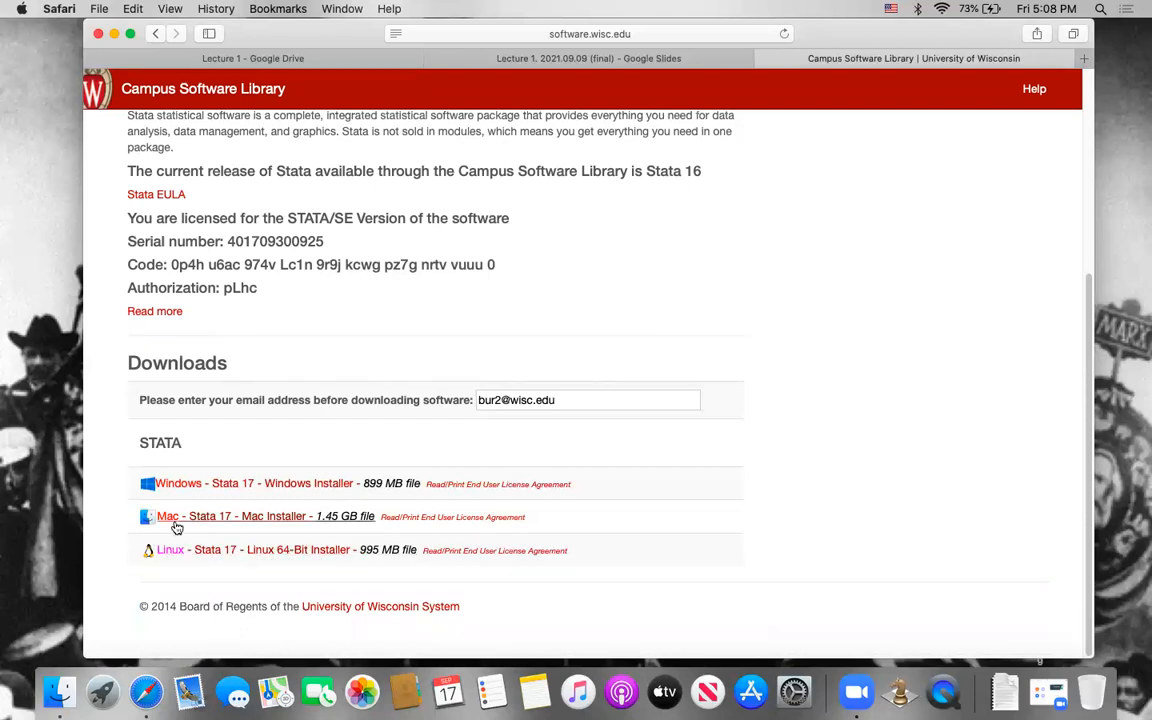
{"action": "left_click", "coordinate": [231, 520]}
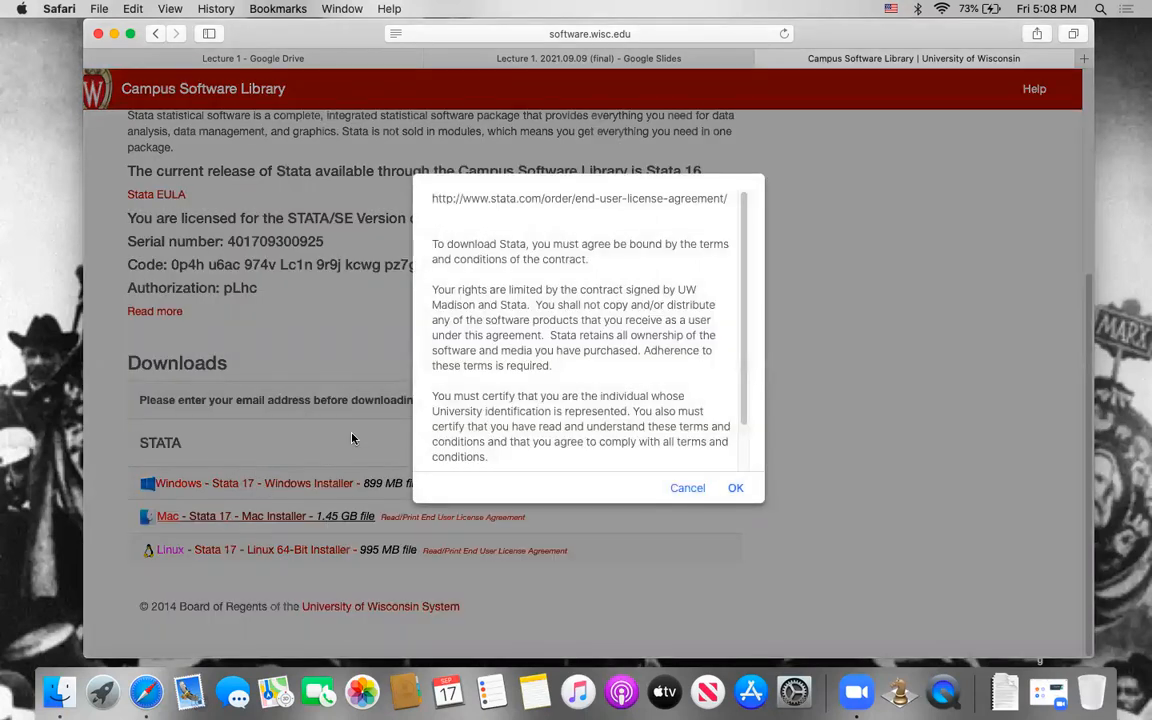
{"action": "left_click", "coordinate": [735, 489]}
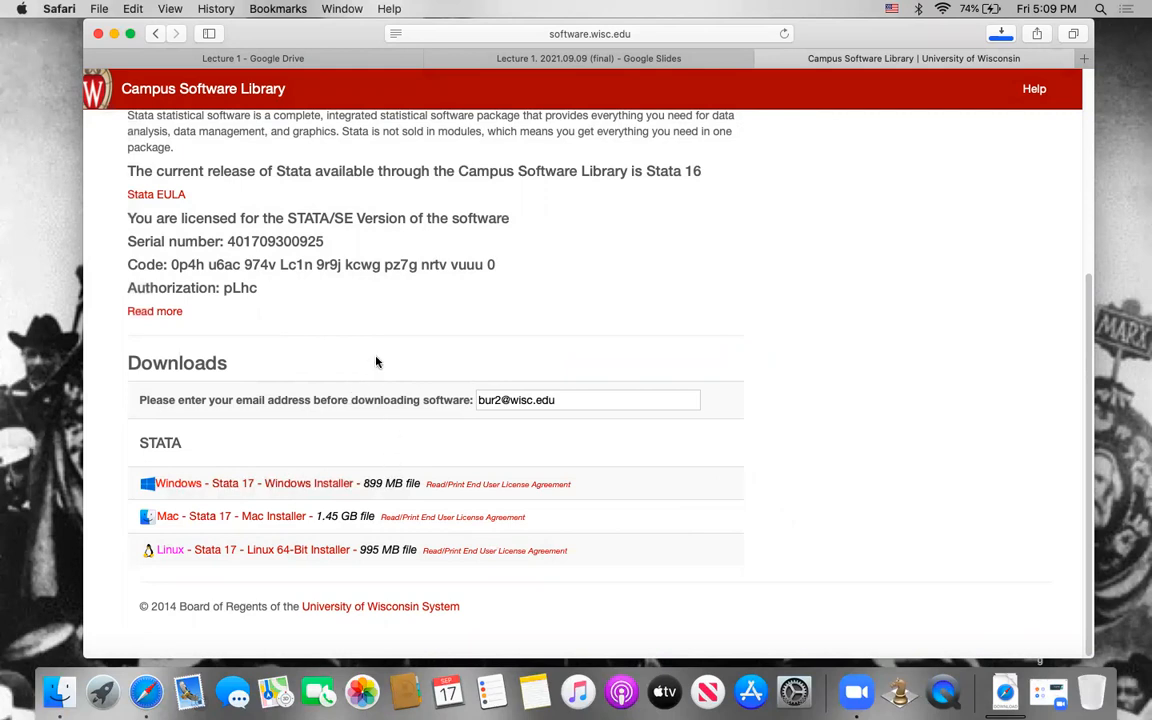
Step: Locate the downloaded Stata17.dmg in Finder and open the disk image
{"action": "left_click", "coordinate": [1001, 32]}
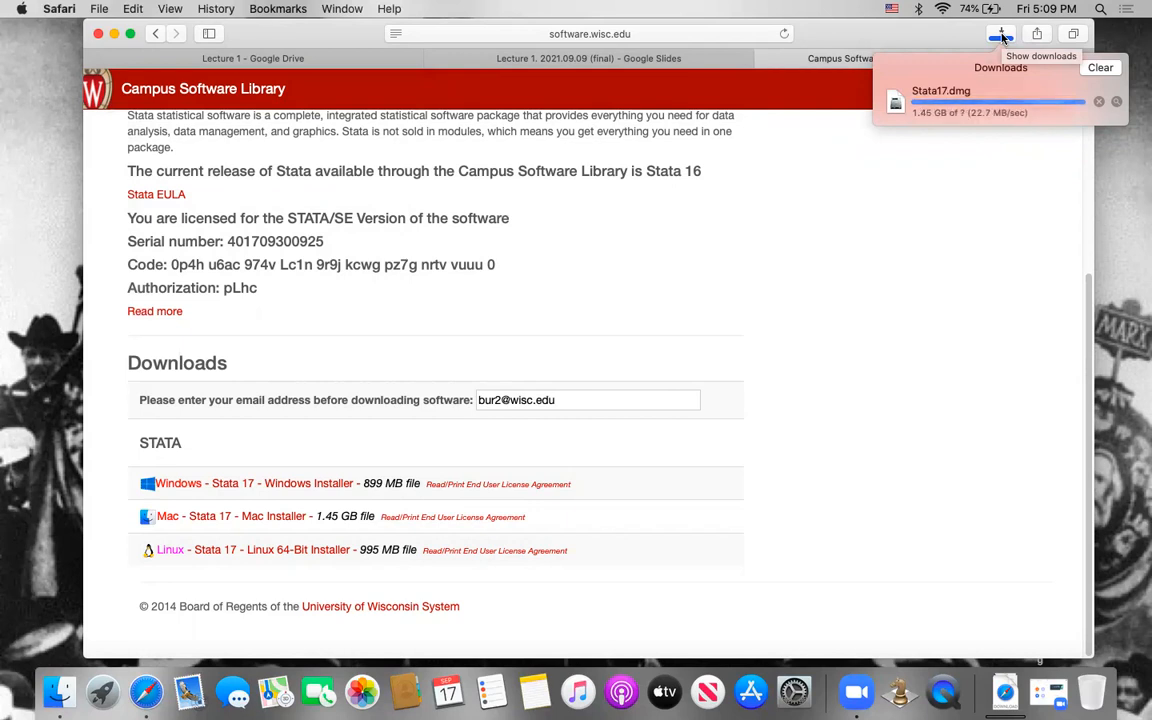
{"action": "left_click", "coordinate": [1117, 105]}
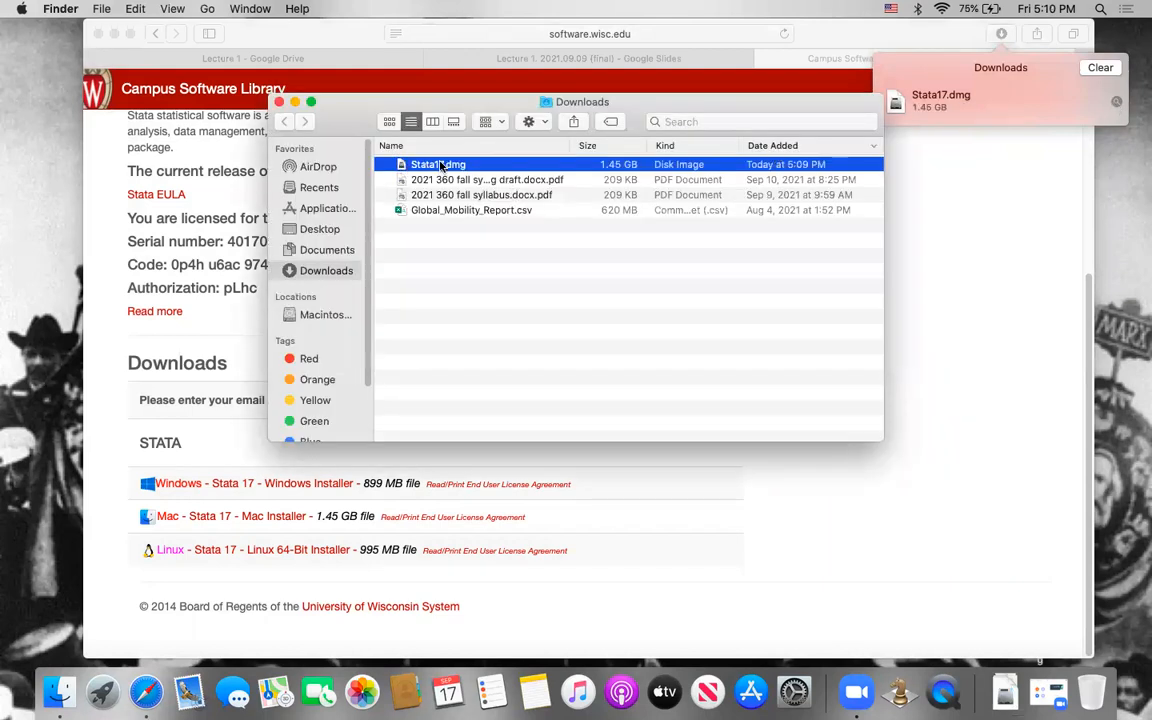
{"action": "left_click_drag", "start_coordinate": [343, 110], "coordinate": [366, 44]}
{"action": "double_click", "coordinate": [452, 100]}
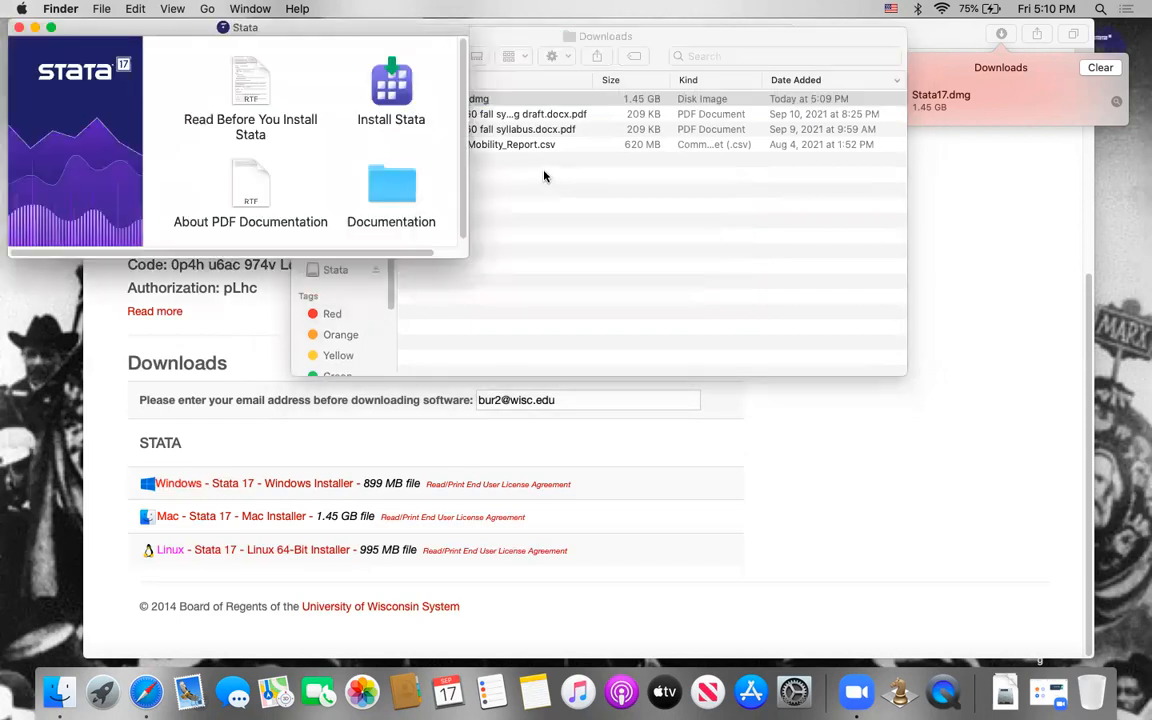
Step: Launch the Stata 17 installer and agree to the software license agreement
{"action": "left_click", "coordinate": [396, 93]}
{"action": "left_click", "coordinate": [396, 93]}
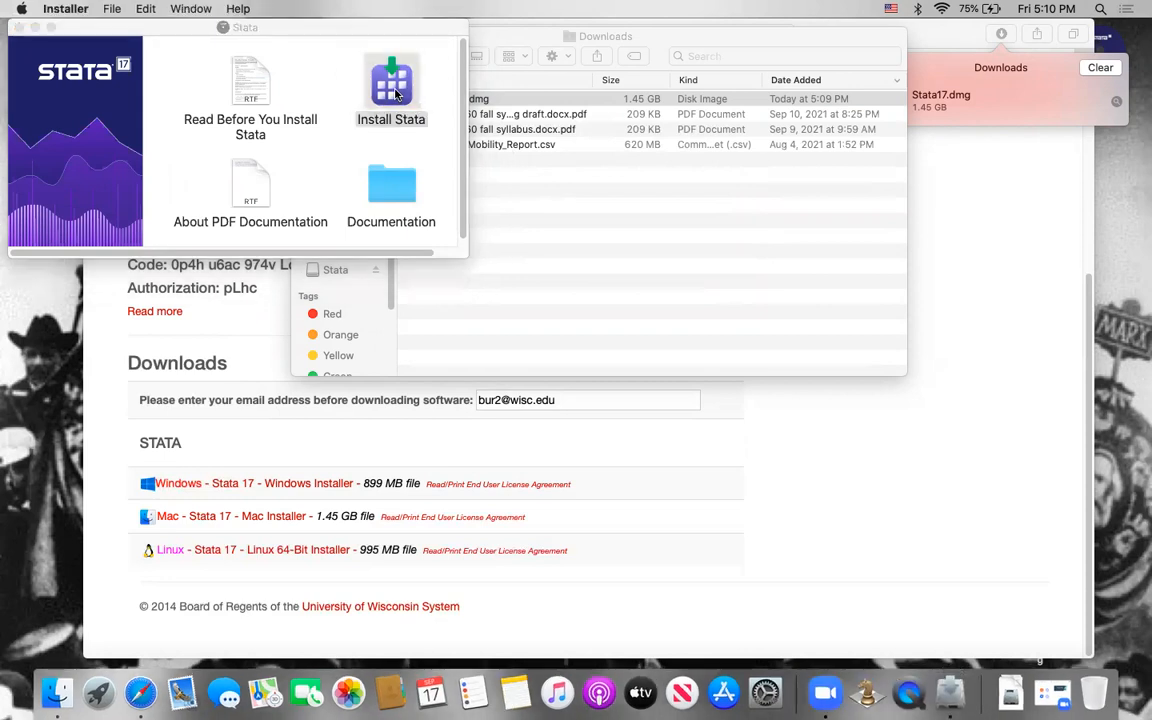
{"action": "left_click", "coordinate": [776, 465]}
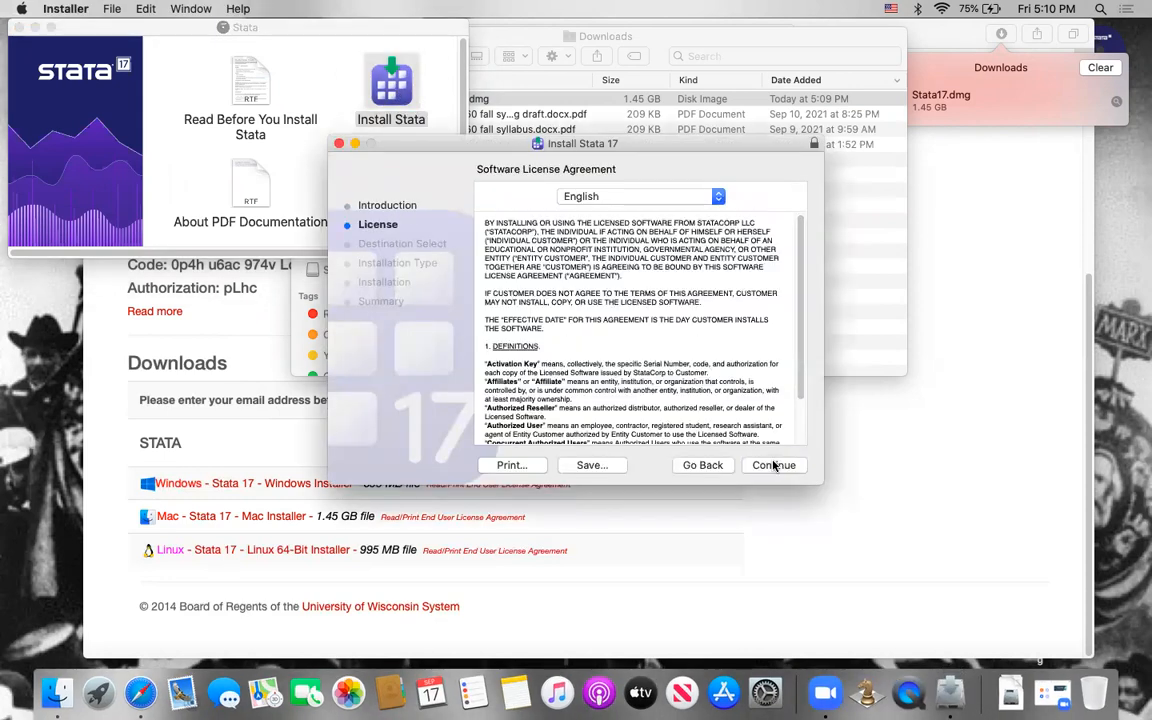
{"action": "left_click", "coordinate": [775, 466]}
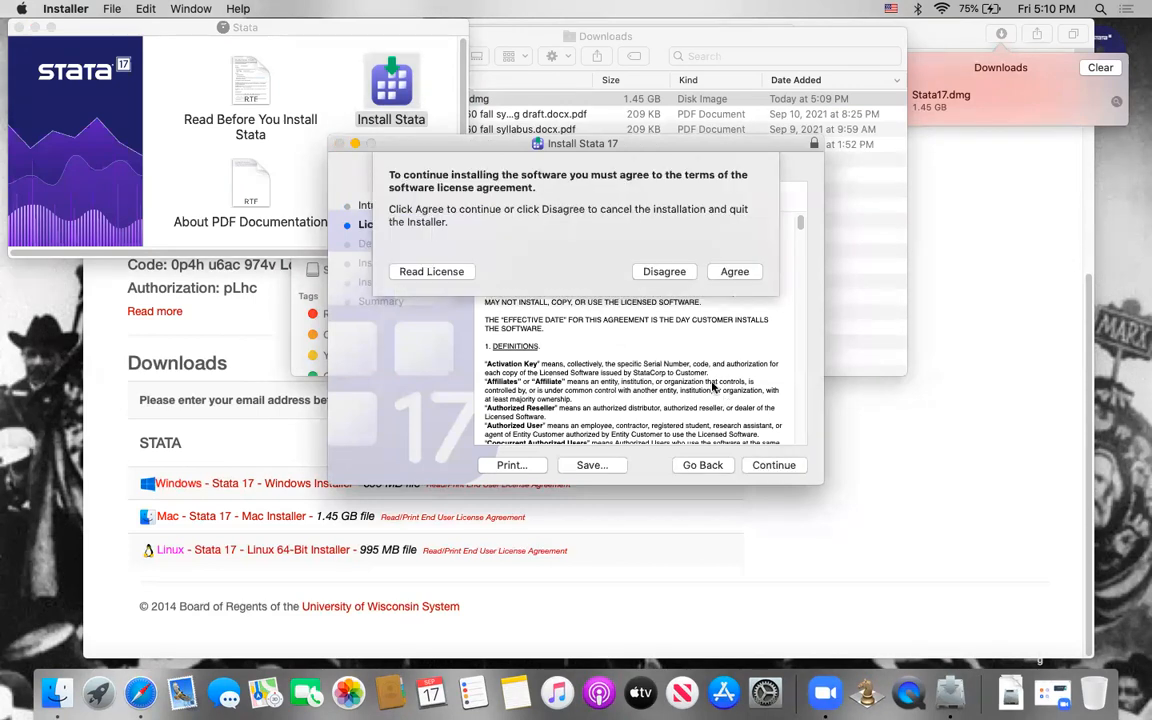
{"action": "left_click", "coordinate": [735, 272]}
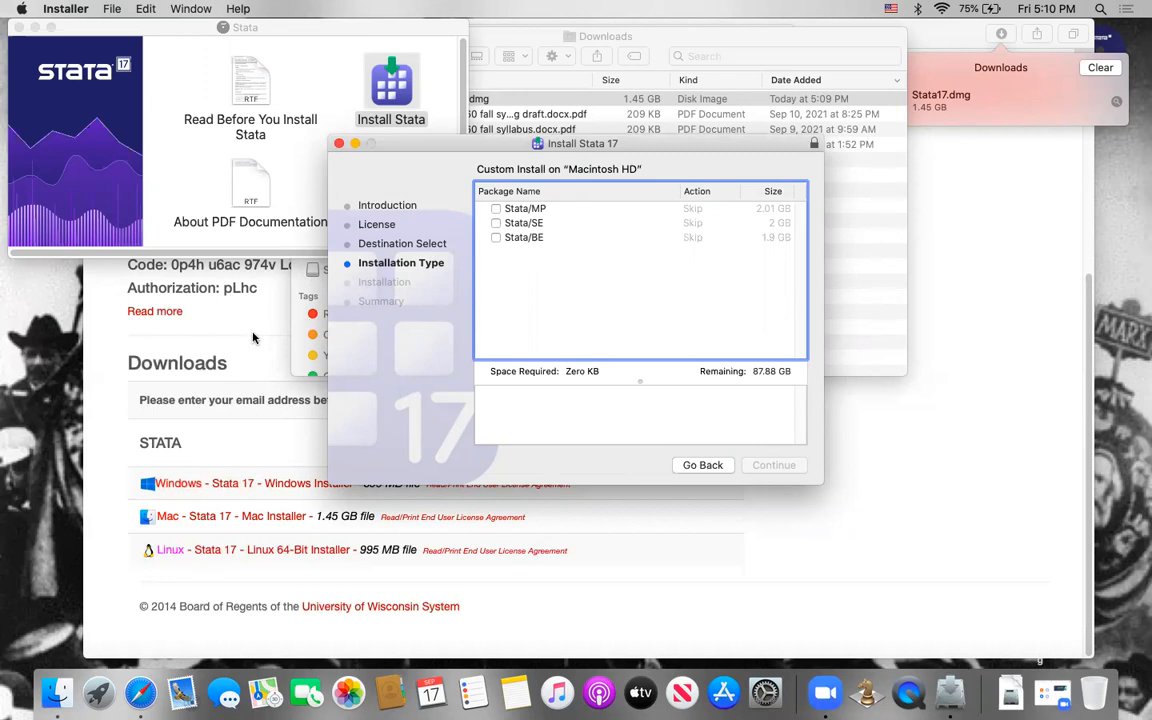
Step: Check the licensed edition on the STATA web page and choose the Stata/SE package for the installation
{"action": "left_click", "coordinate": [226, 298]}
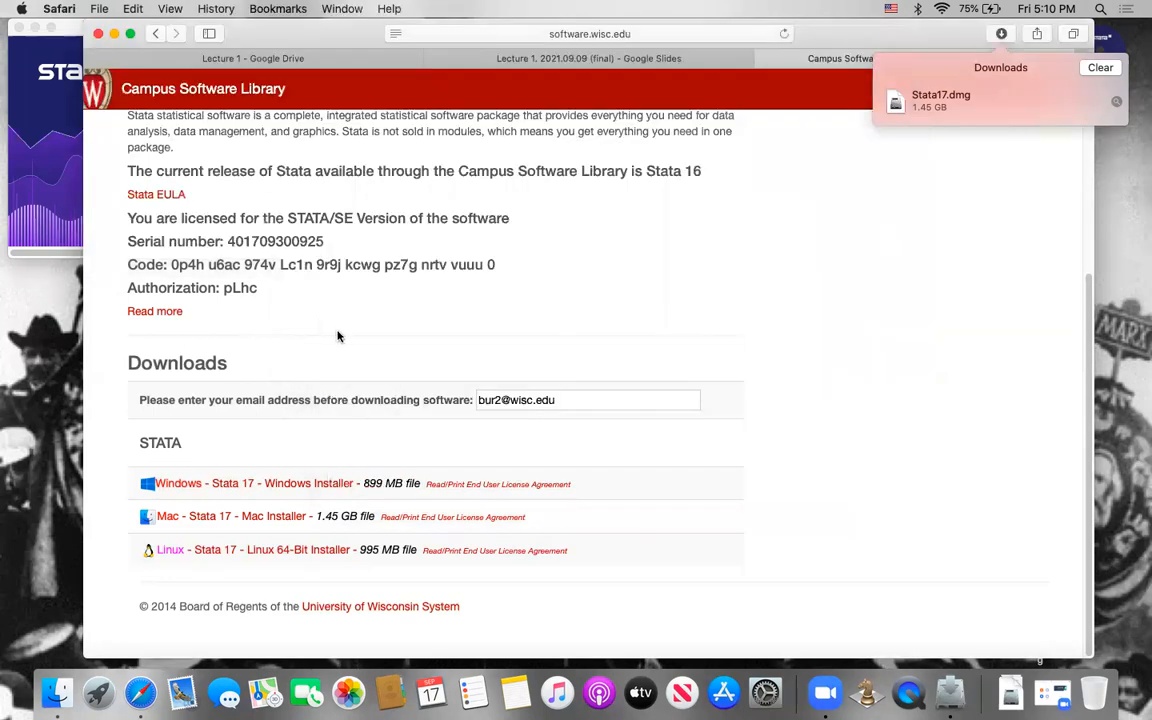
{"action": "left_click", "coordinate": [348, 221]}
{"action": "left_click_drag", "start_coordinate": [357, 219], "coordinate": [333, 217]}
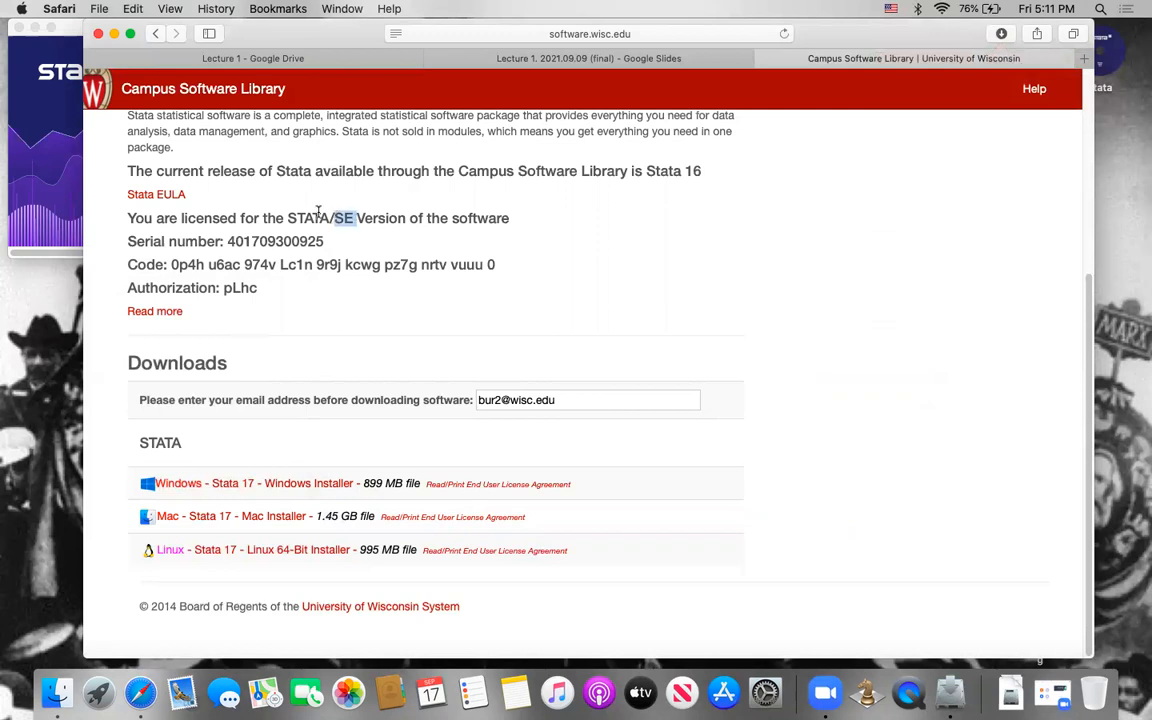
{"action": "key", "text": "super+Tab"}
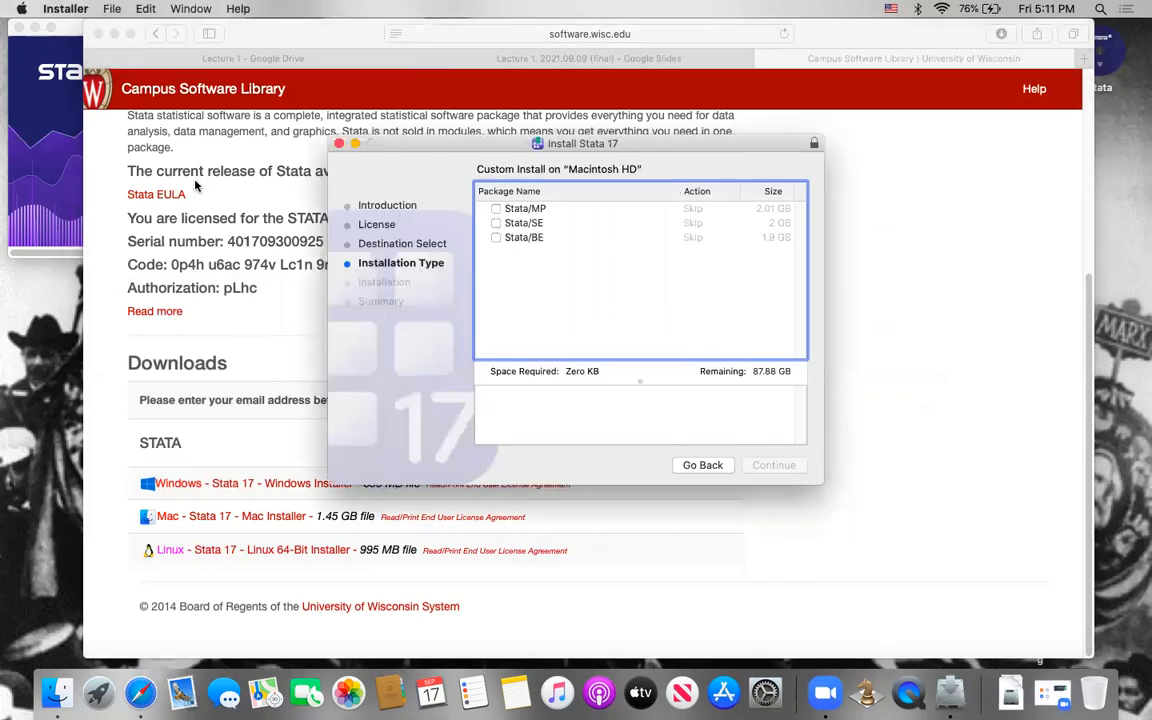
{"action": "left_click", "coordinate": [495, 223]}
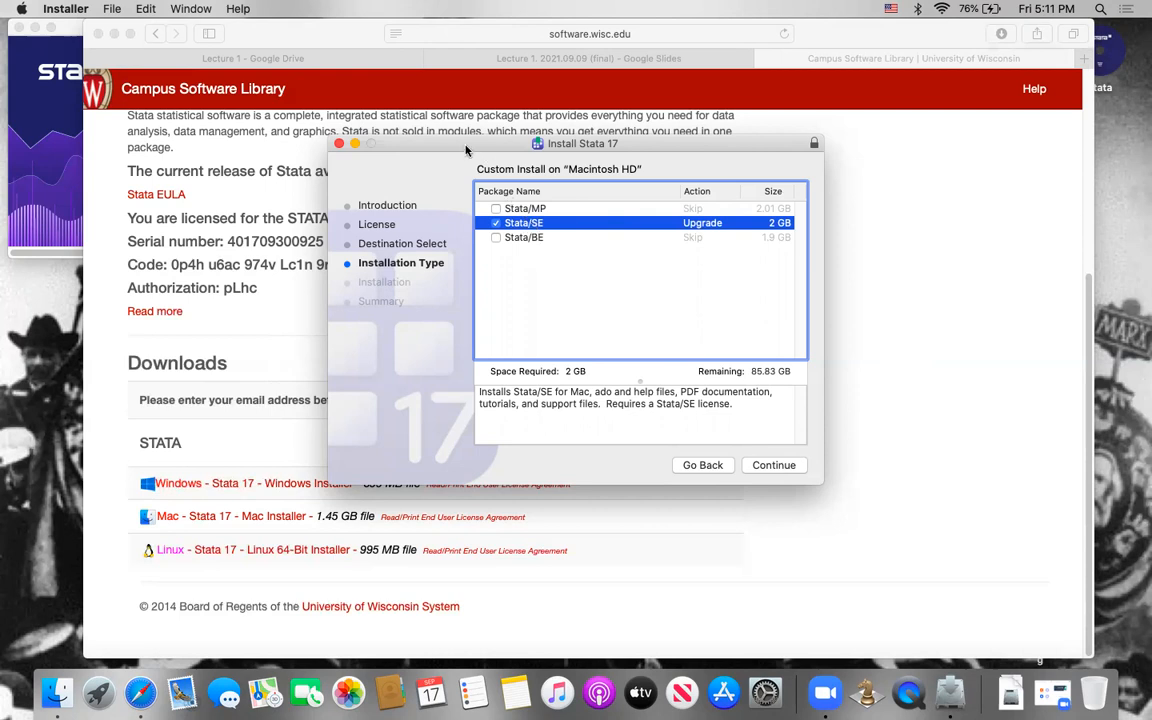
{"action": "left_click_drag", "start_coordinate": [466, 150], "coordinate": [521, 236]}
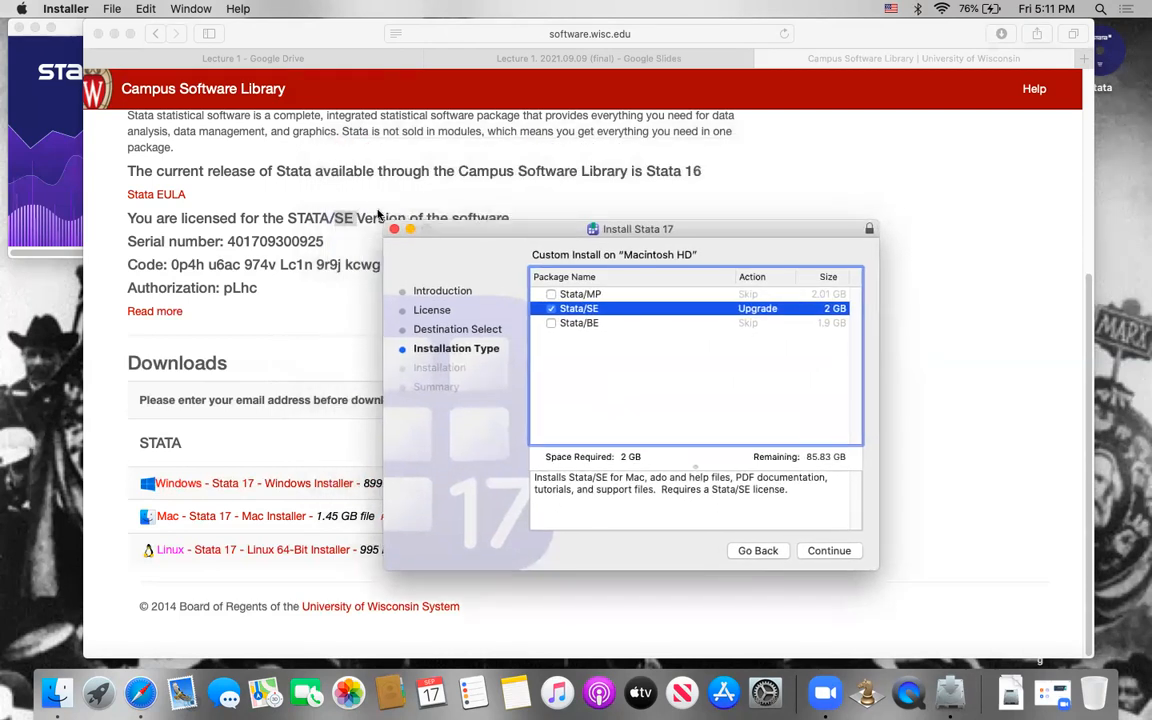
{"action": "left_click", "coordinate": [831, 553]}
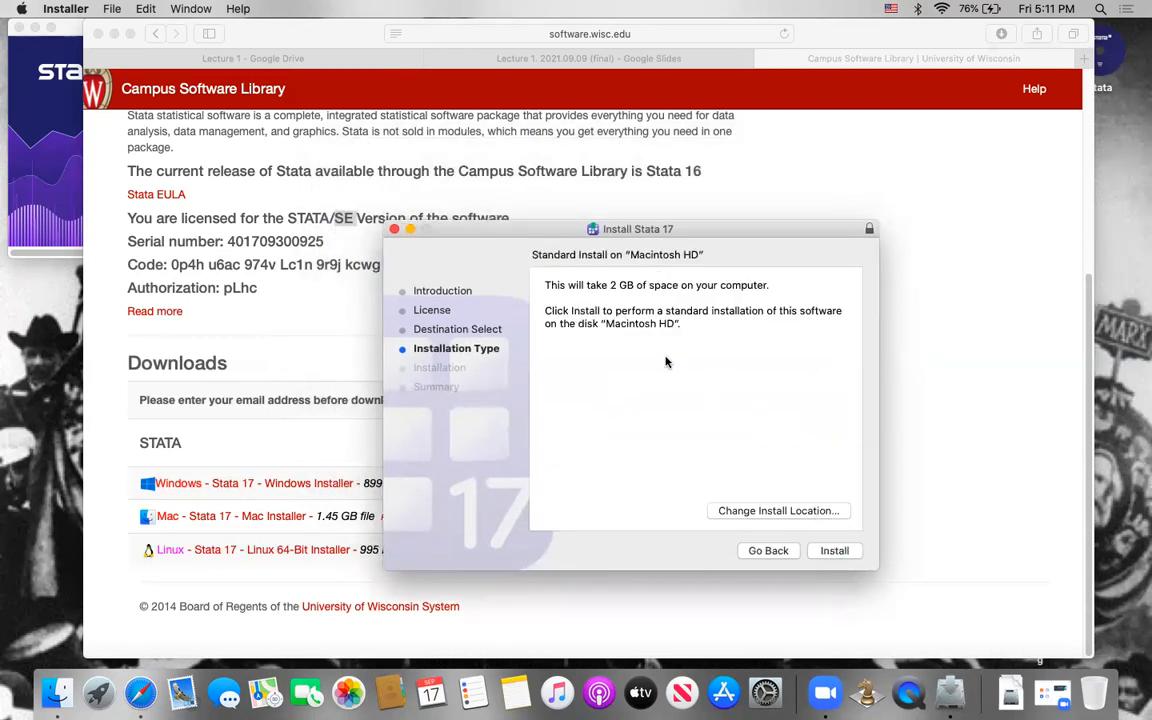
Step: Start the standard installation on Macintosh HD and authorize it with the account password
{"action": "left_click", "coordinate": [836, 551]}
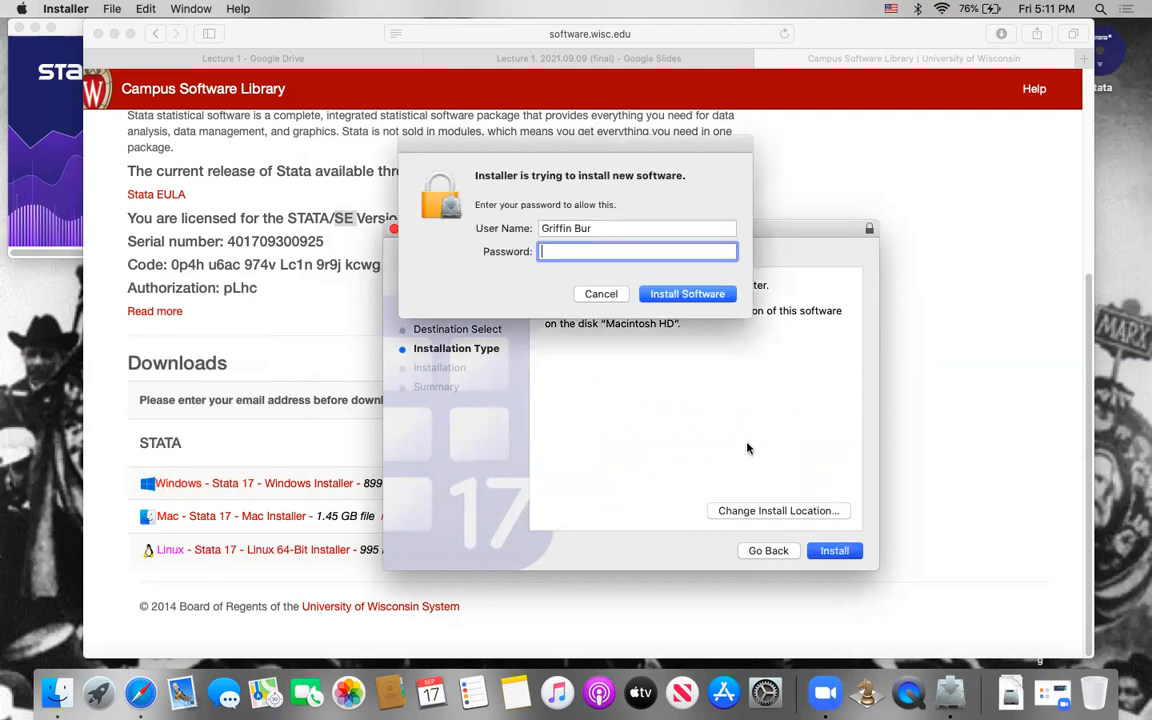
{"action": "type", "text": "•••••••"}
{"action": "key", "text": "Return"}
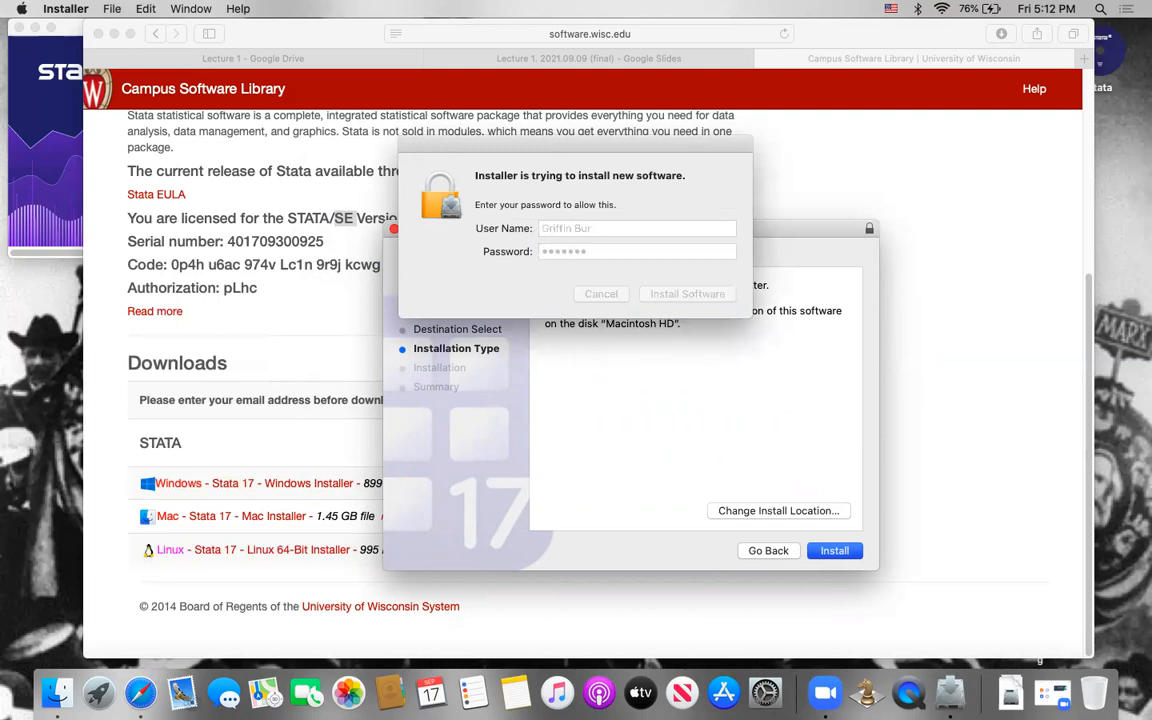
{"action": "type", "text": "••••••••••••"}
{"action": "key", "text": "Return"}
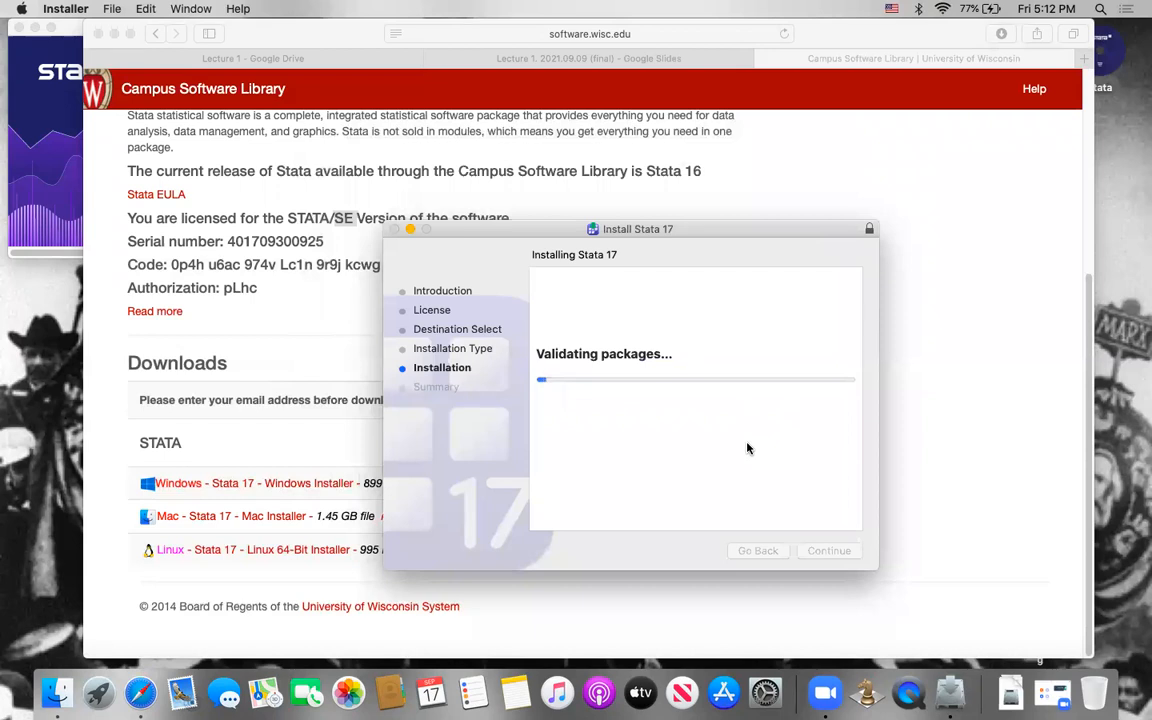
{"action": "left_click", "coordinate": [826, 694]}
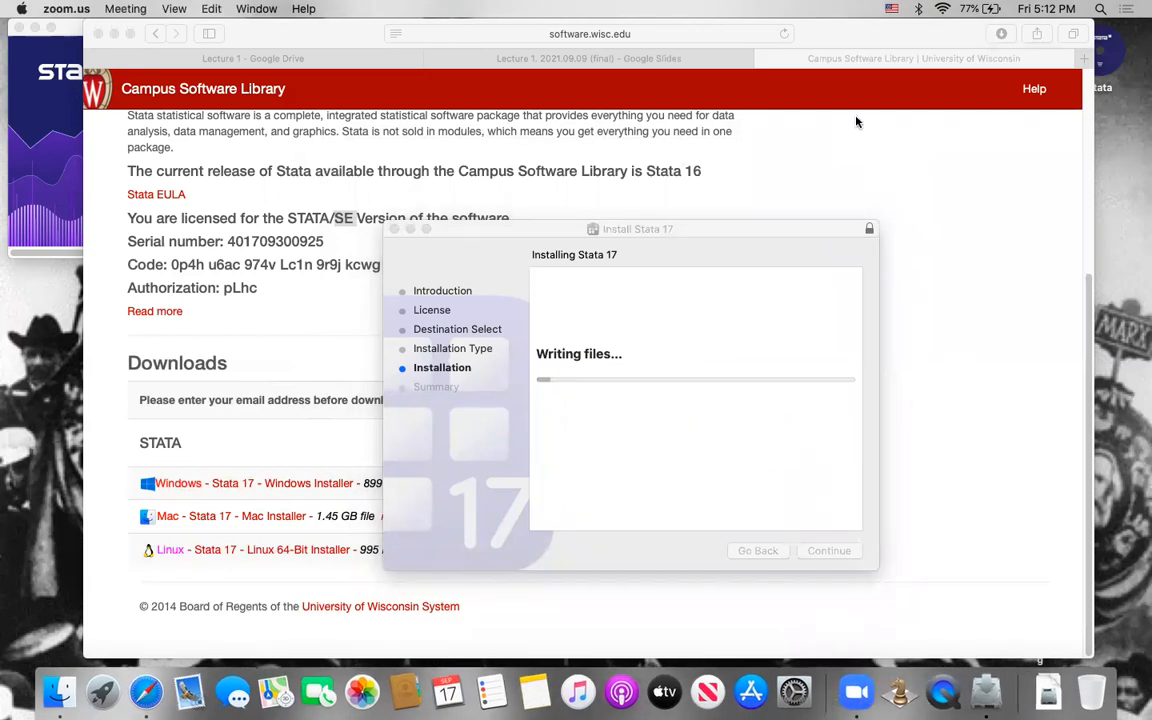
{"action": "left_click", "coordinate": [977, 229]}
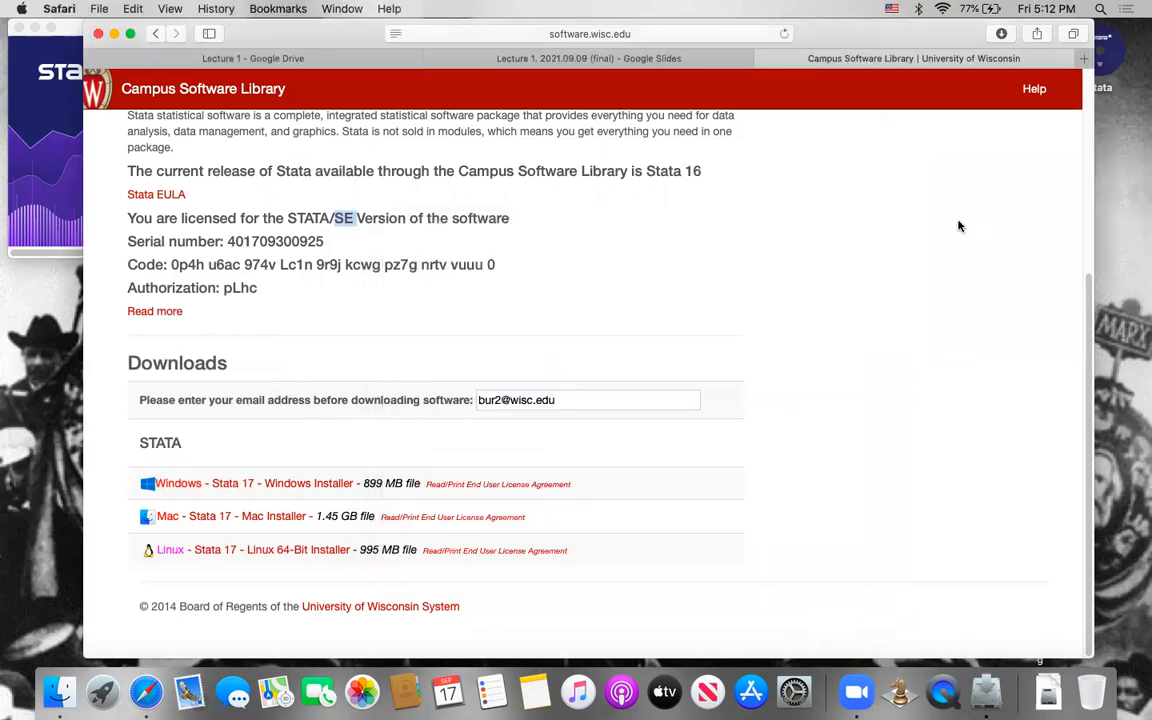
Step: Close the finished Stata 17 installer and move it to the Trash
{"action": "left_click", "coordinate": [986, 690]}
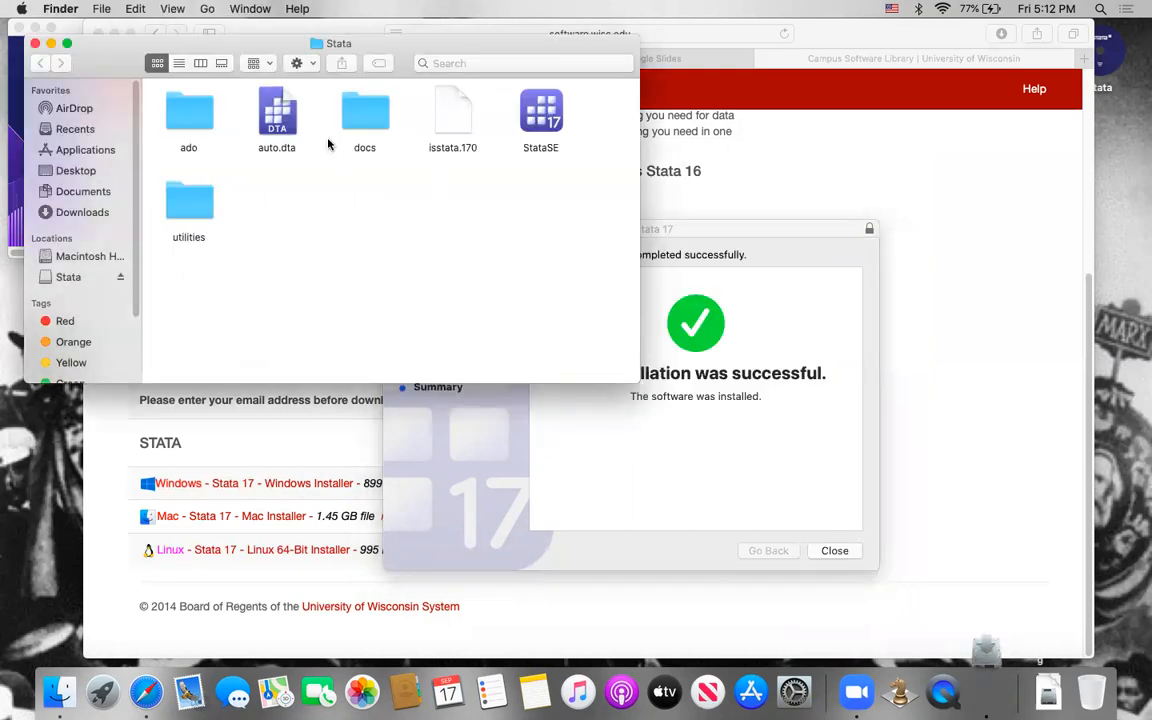
{"action": "left_click", "coordinate": [834, 550]}
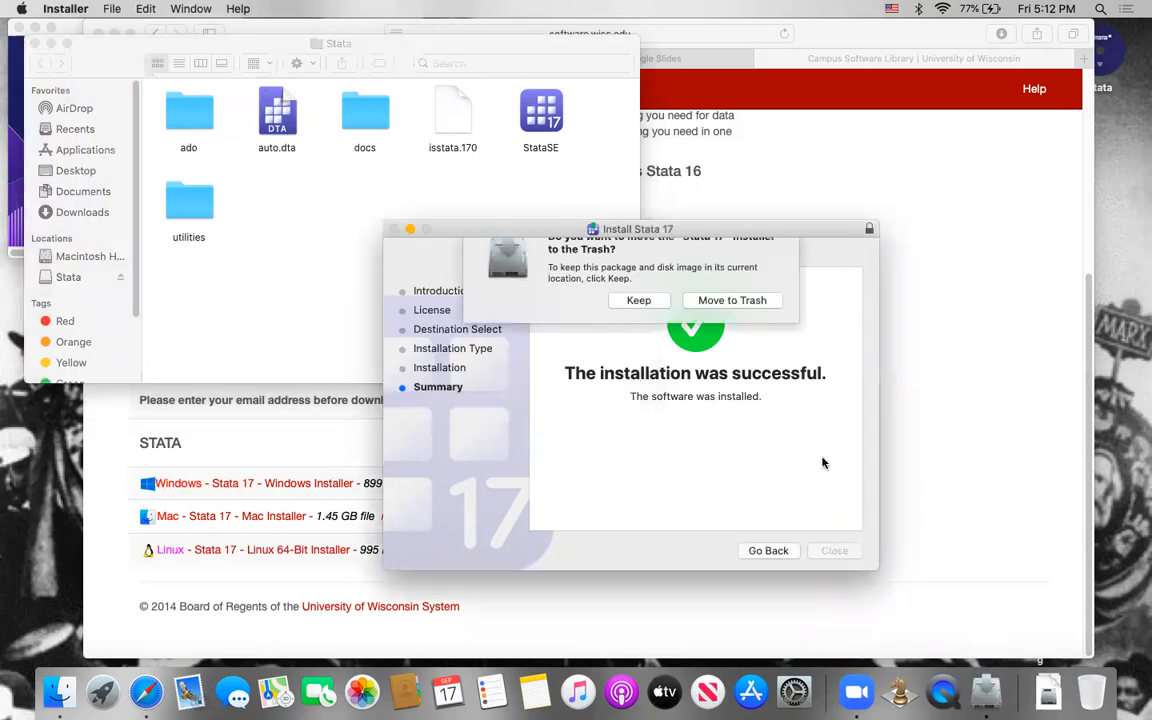
{"action": "left_click", "coordinate": [732, 316]}
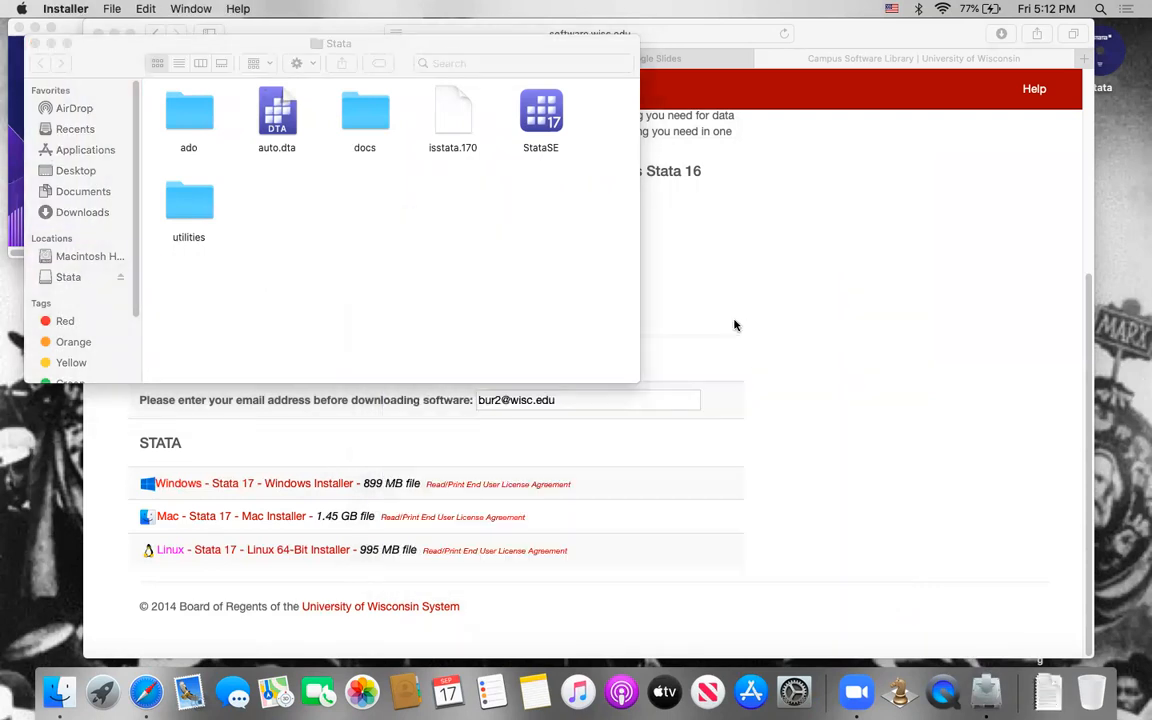
Step: Move the Stata folder window clear of the screen edge and launch StataSE from it
{"action": "left_click", "coordinate": [467, 271]}
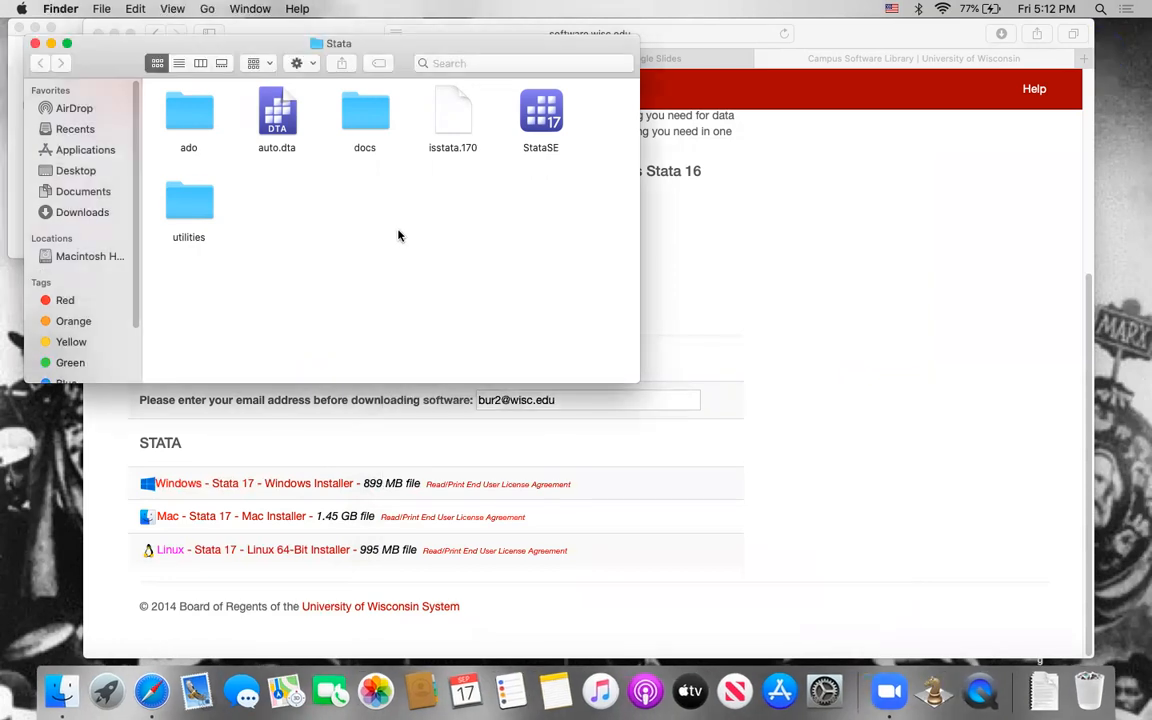
{"action": "left_click_drag", "start_coordinate": [182, 40], "coordinate": [246, 134]}
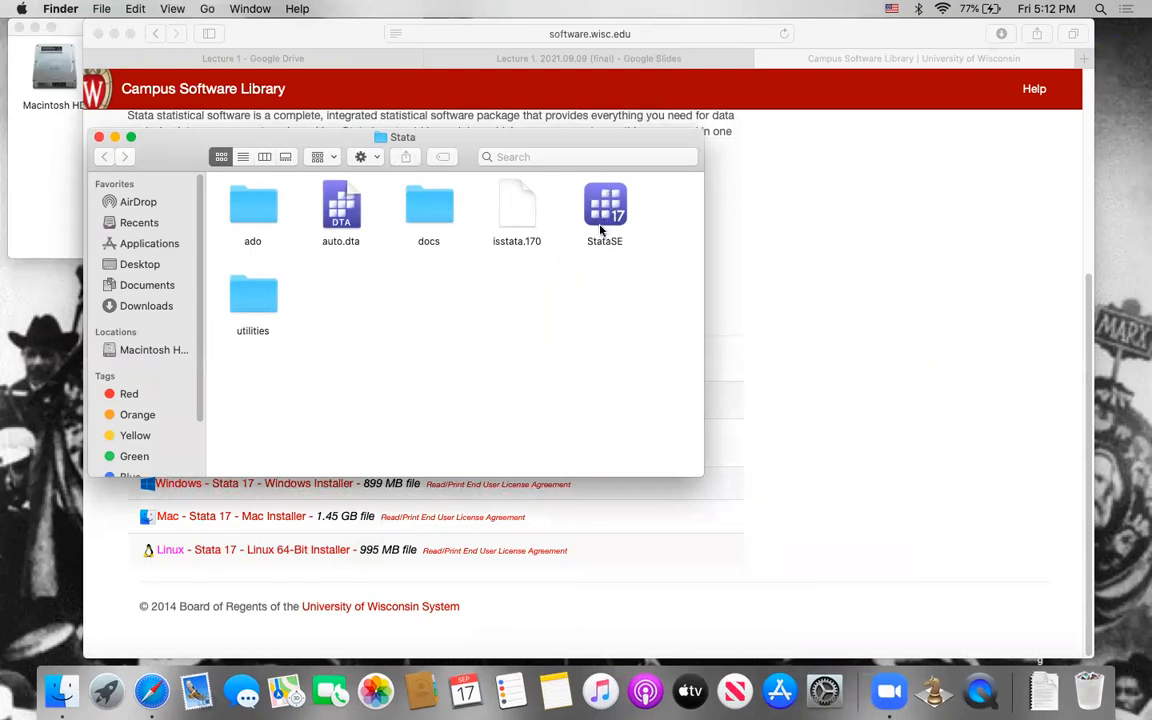
{"action": "left_click", "coordinate": [598, 213]}
{"action": "double_click", "coordinate": [598, 213]}
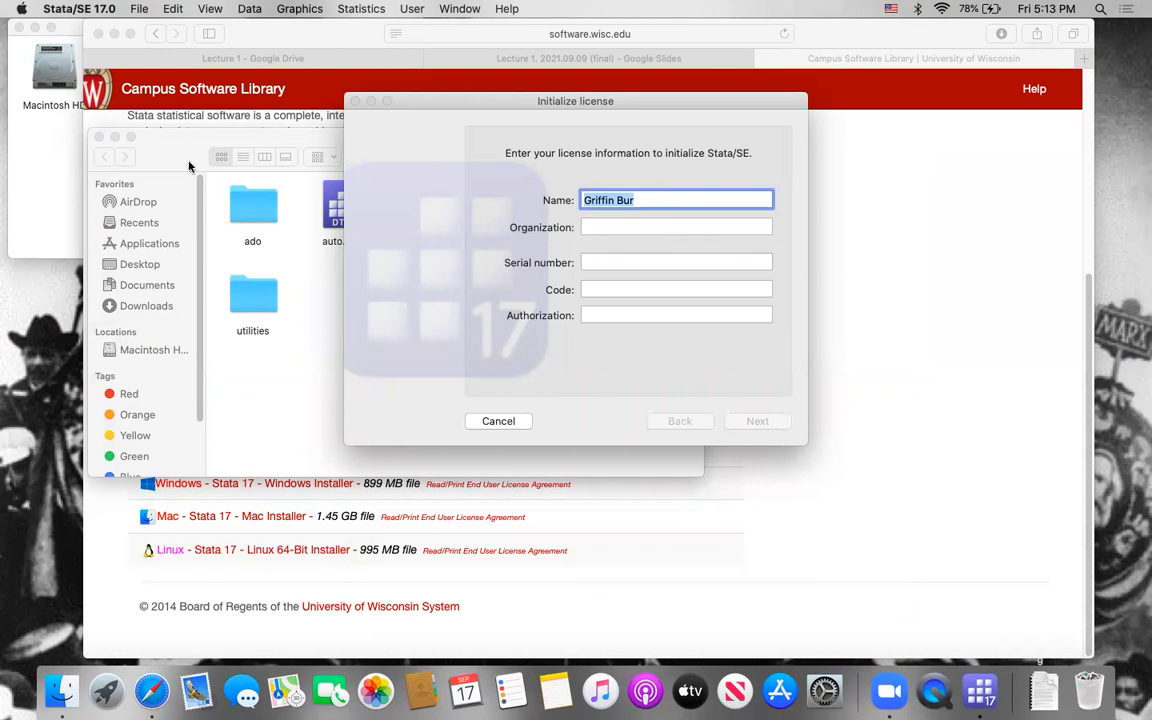
Step: Close the Stata folder window, move the license dialog aside, and bring the license details on the STATA page into view
{"action": "left_click", "coordinate": [98, 137]}
{"action": "left_click_drag", "start_coordinate": [459, 108], "coordinate": [695, 87]}
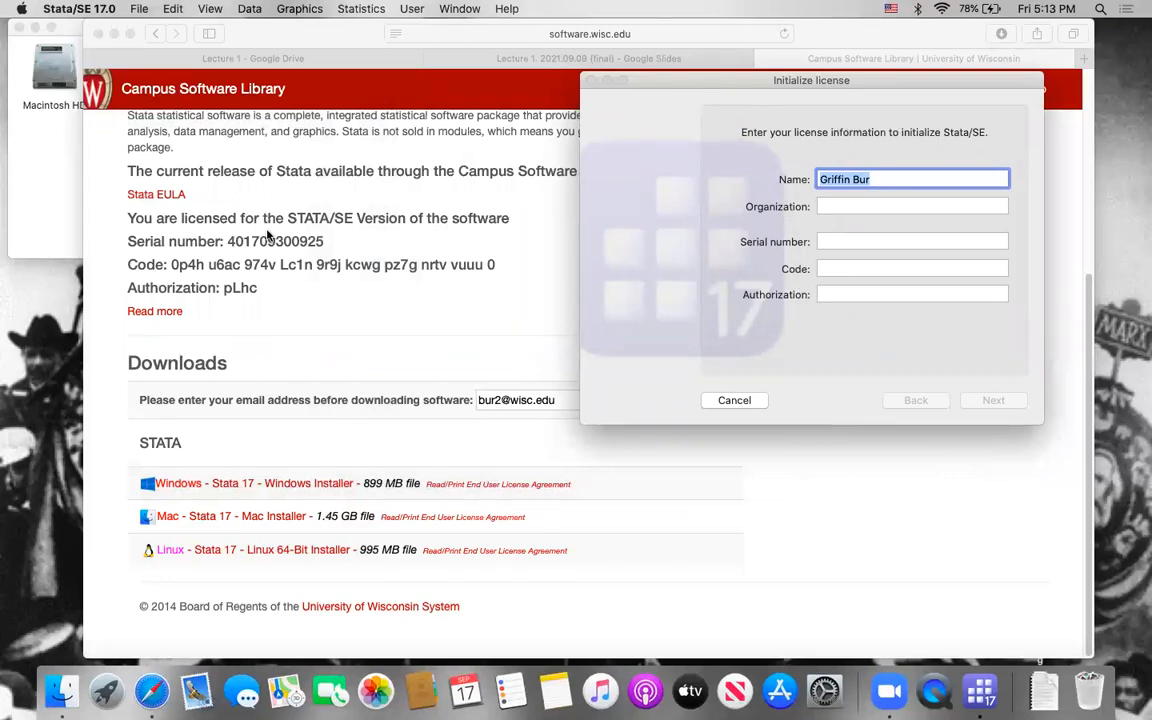
{"action": "left_click", "coordinate": [300, 225]}
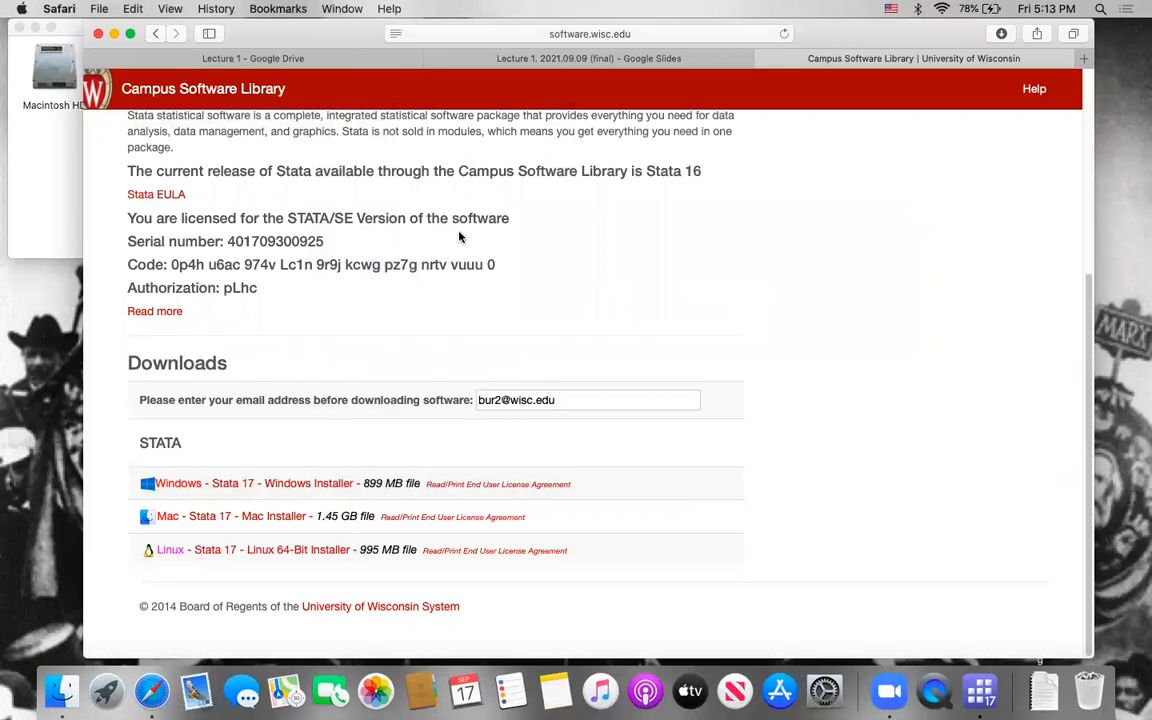
{"action": "scroll", "coordinate": [459, 241], "scroll_direction": "up", "scroll_amount": 6}
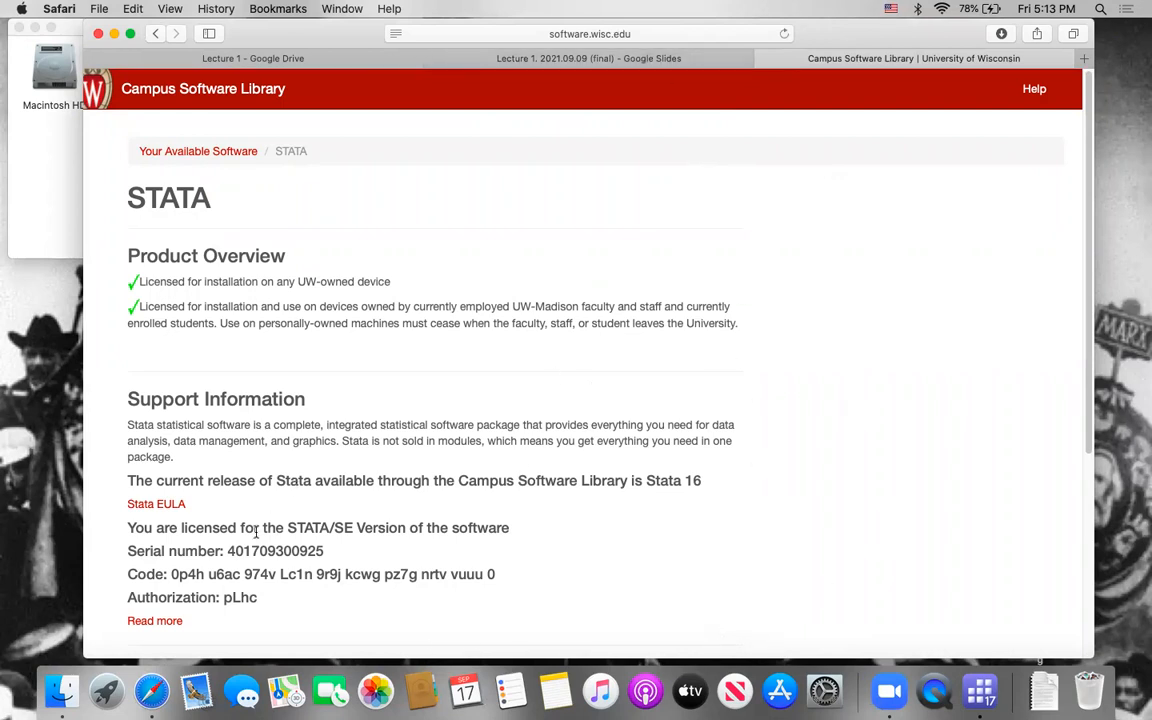
{"action": "scroll", "coordinate": [226, 524], "scroll_direction": "down", "scroll_amount": 3}
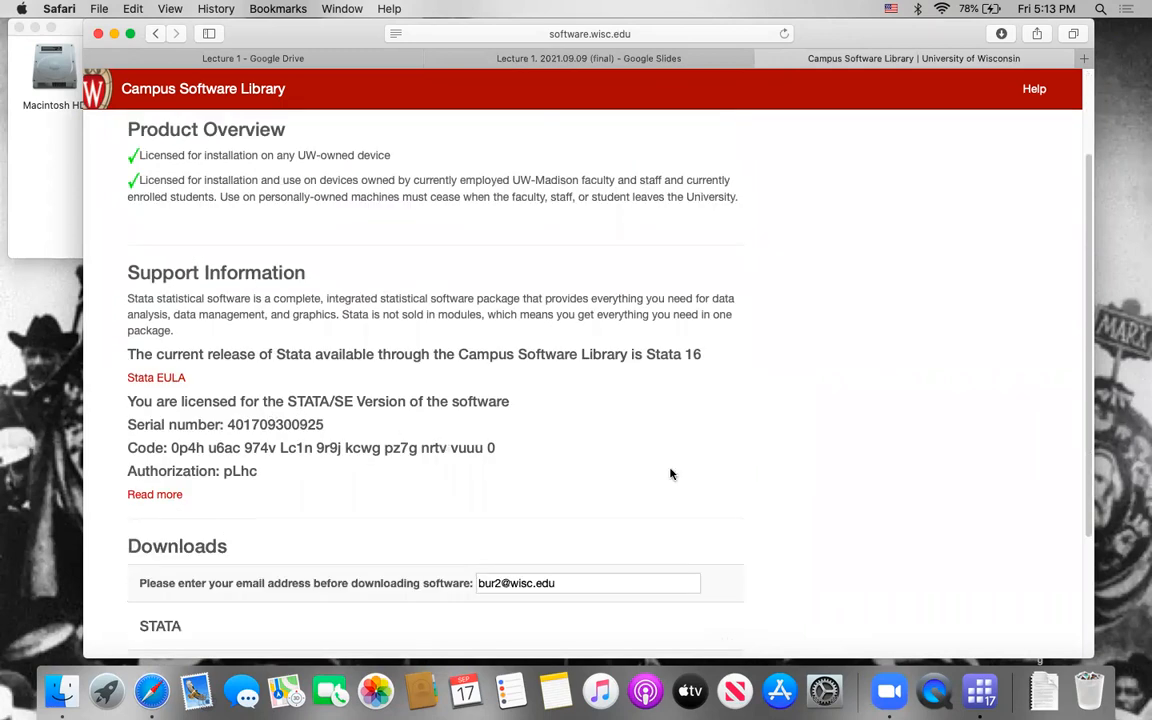
Step: Copy the serial number from the STATA web page into the Serial number field of the license dialog
{"action": "left_click", "coordinate": [249, 420]}
{"action": "left_click_drag", "start_coordinate": [228, 424], "coordinate": [324, 424]}
{"action": "key", "text": "super+c"}
{"action": "key", "text": "super+Tab"}
{"action": "key", "text": "Tab"}
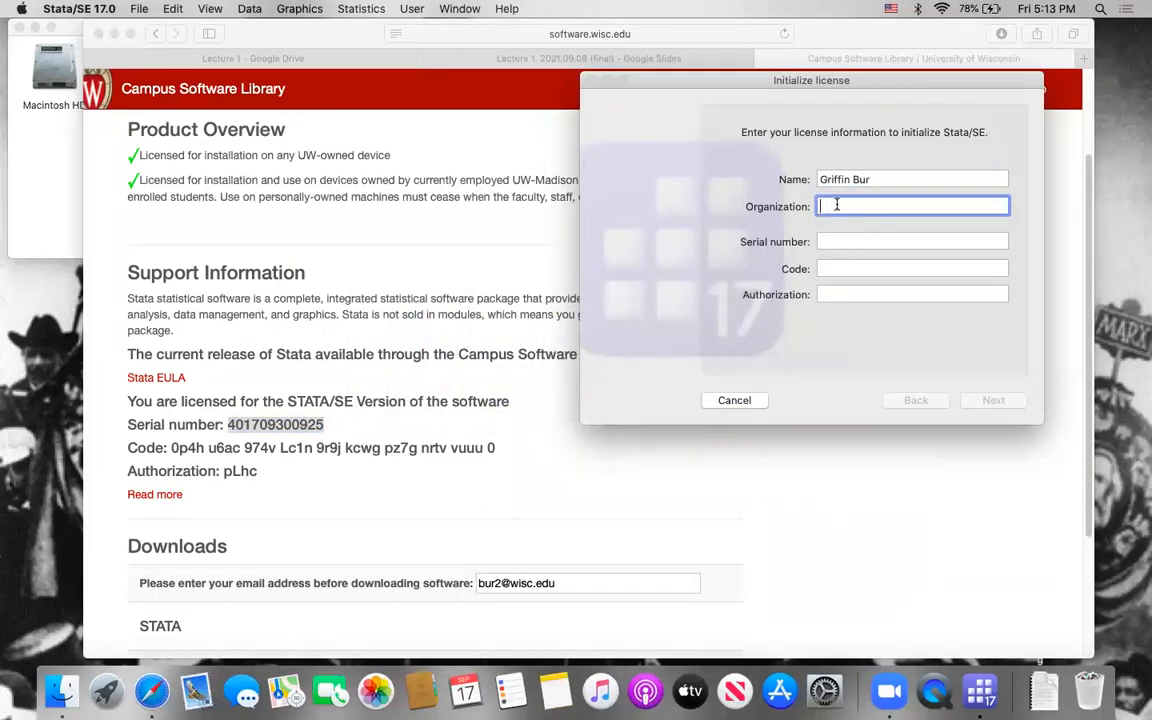
{"action": "left_click", "coordinate": [832, 241]}
{"action": "key", "text": "super+v"}
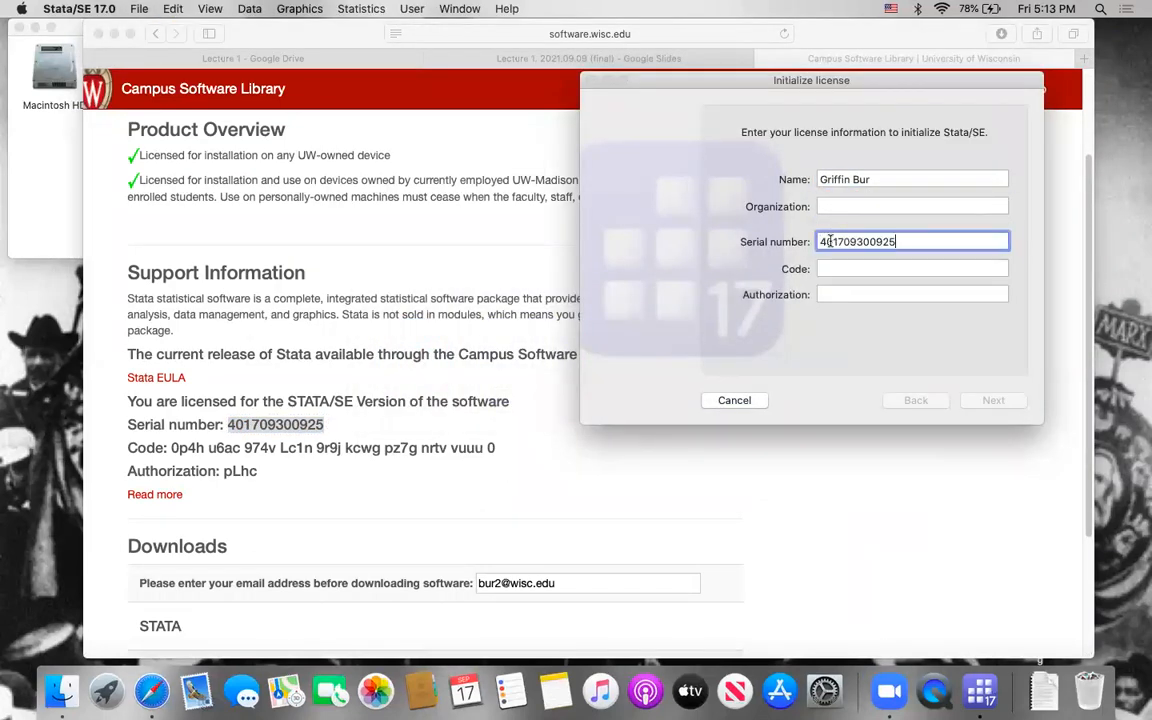
Step: Copy the license code from the STATA web page into the Code field of the license dialog
{"action": "key", "text": "super+Tab"}
{"action": "left_click_drag", "start_coordinate": [169, 447], "coordinate": [504, 450]}
{"action": "key", "text": "super+c"}
{"action": "key", "text": "super+Tab"}
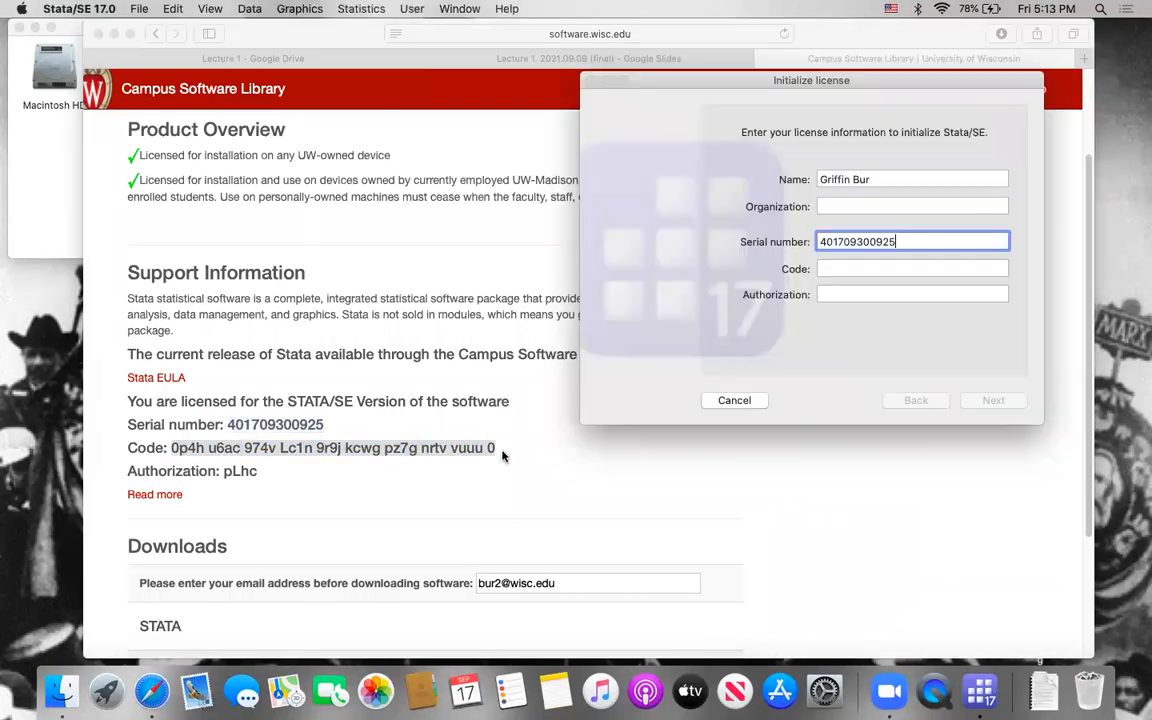
{"action": "left_click", "coordinate": [832, 268]}
{"action": "key", "text": "super+v"}
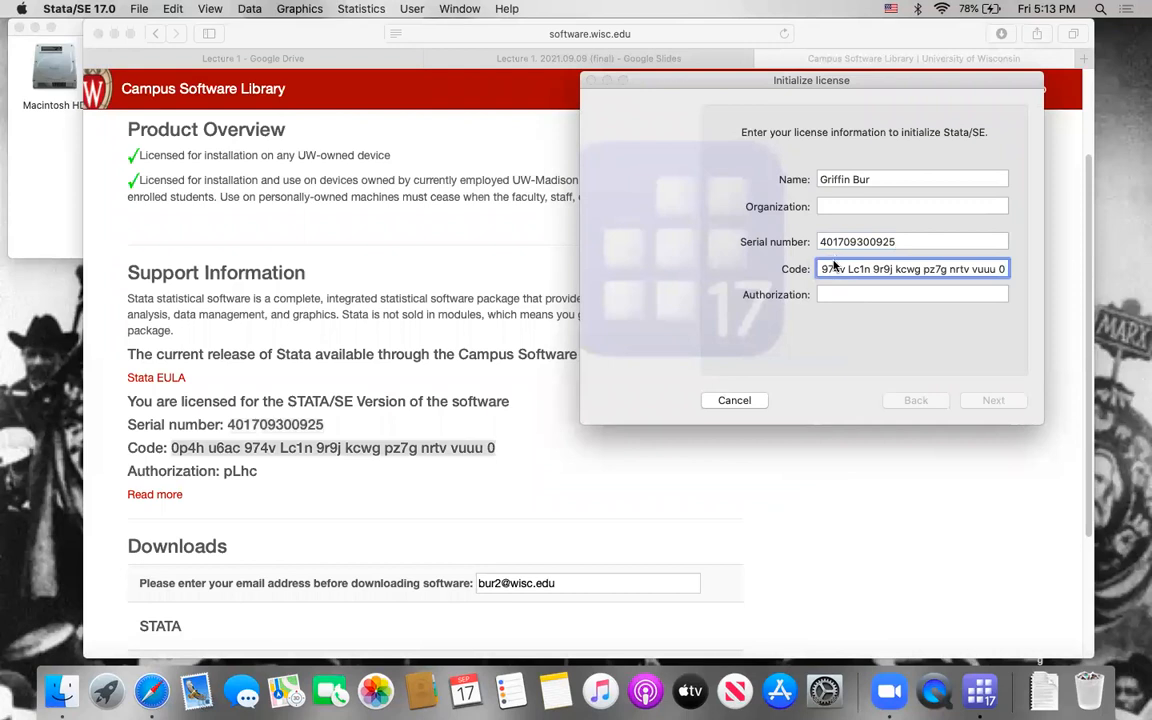
Step: Copy the authorization from the STATA web page into the Authorization field and continue to the registration page
{"action": "key", "text": "super+Tab"}
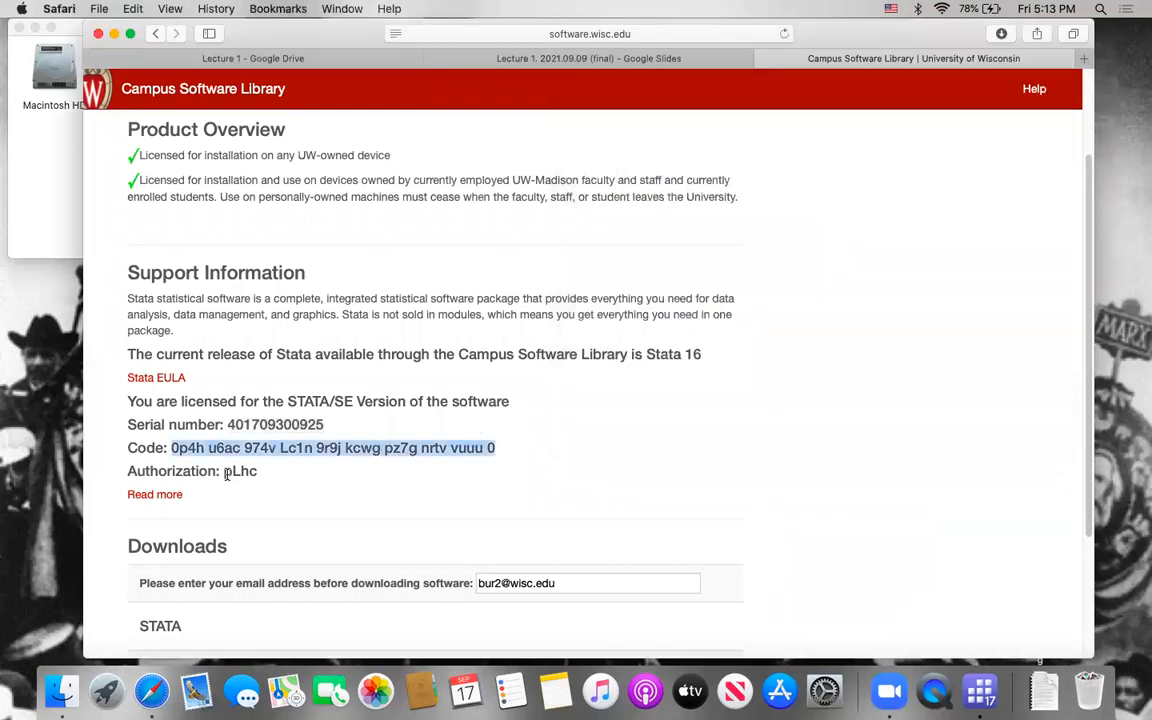
{"action": "left_click_drag", "start_coordinate": [224, 473], "coordinate": [248, 473]}
{"action": "key", "text": "super+c"}
{"action": "key", "text": "super+Tab"}
{"action": "left_click", "coordinate": [851, 292]}
{"action": "key", "text": "super+v"}
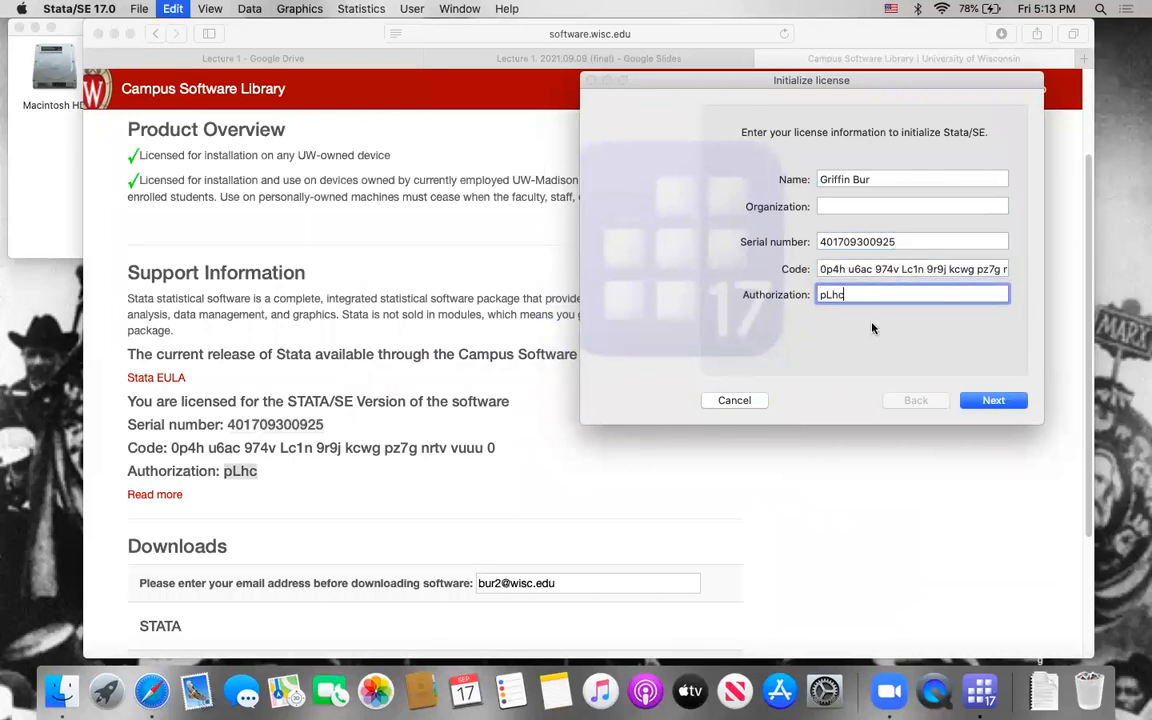
{"action": "key", "text": "Return"}
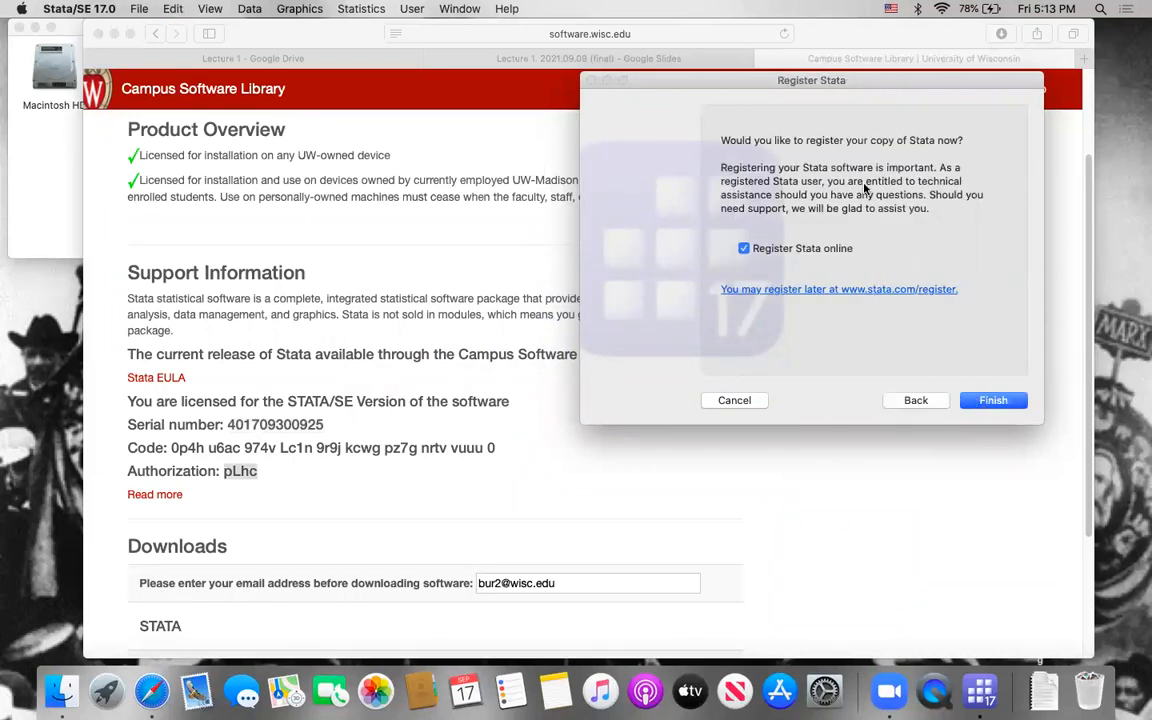
Step: Finish the license setup with online registration enabled, look through the registration form, and quit Chrome
{"action": "left_click", "coordinate": [1003, 405]}
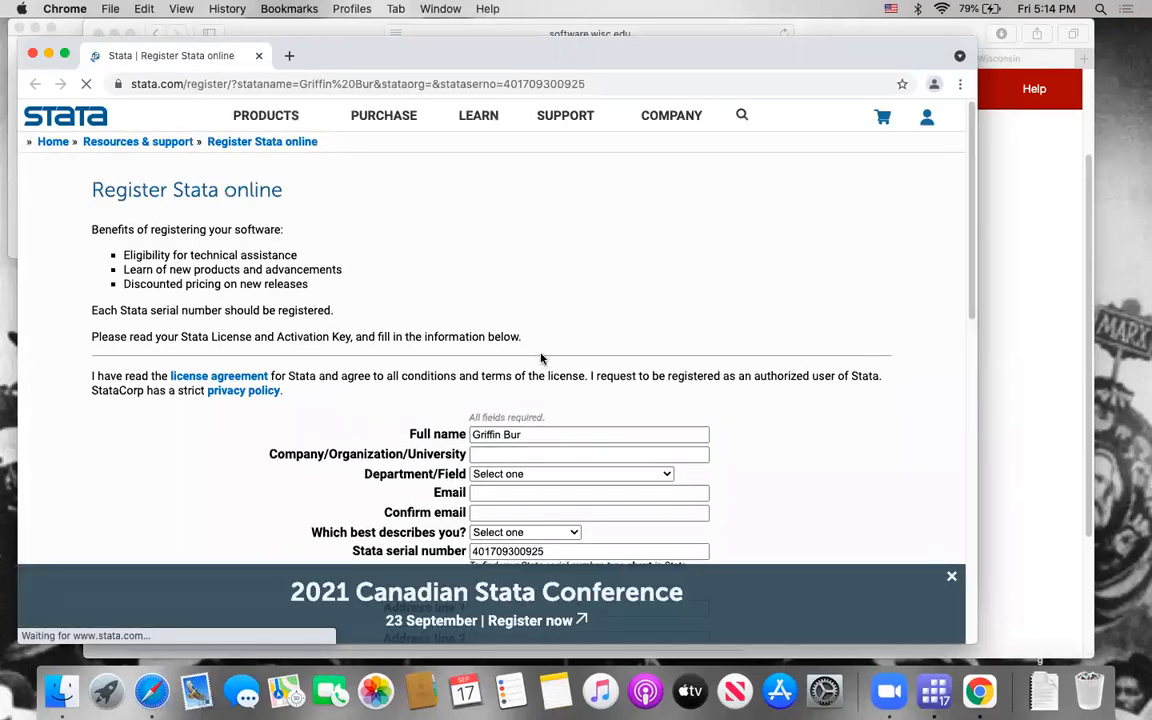
{"action": "scroll", "coordinate": [568, 292], "scroll_direction": "down", "scroll_amount": 5}
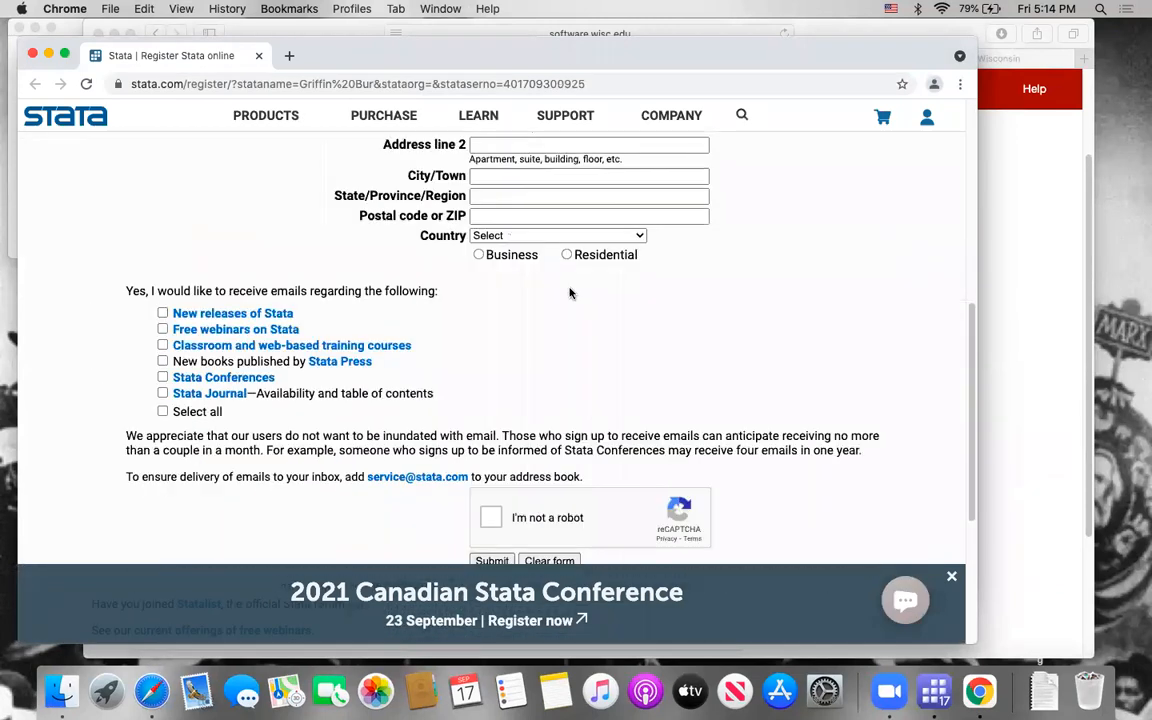
{"action": "scroll", "coordinate": [552, 390], "scroll_direction": "down", "scroll_amount": 3}
{"action": "scroll", "coordinate": [541, 379], "scroll_direction": "up", "scroll_amount": 10}
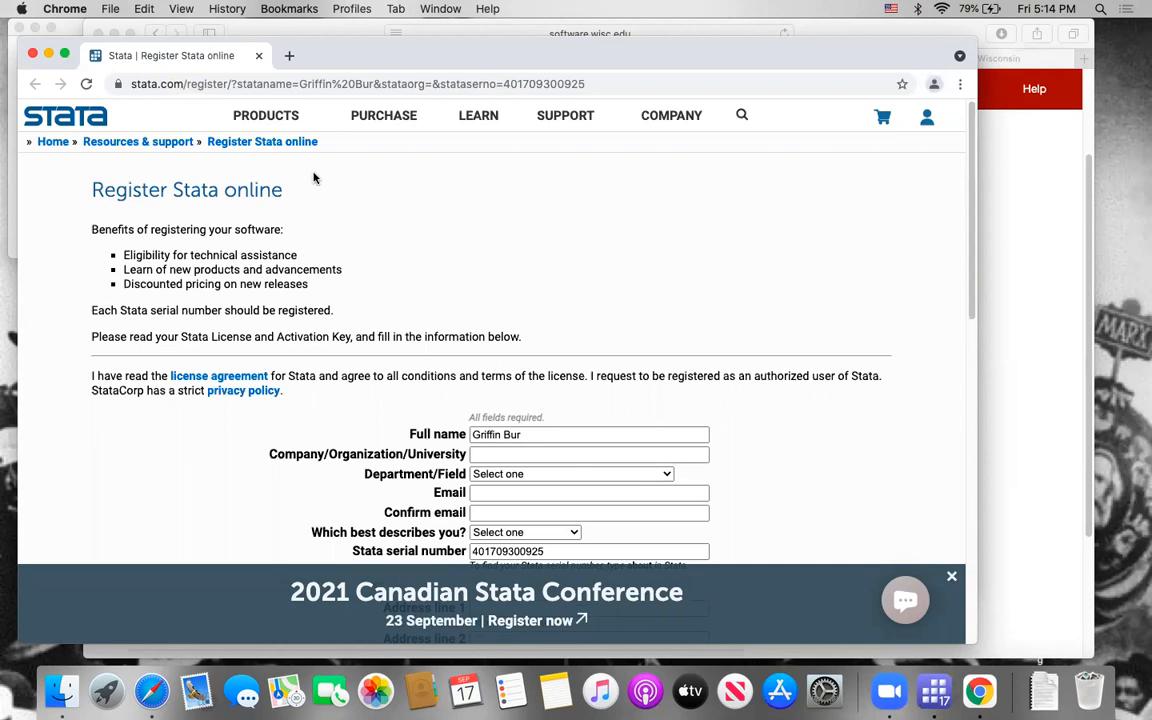
{"action": "key", "text": "super+q"}
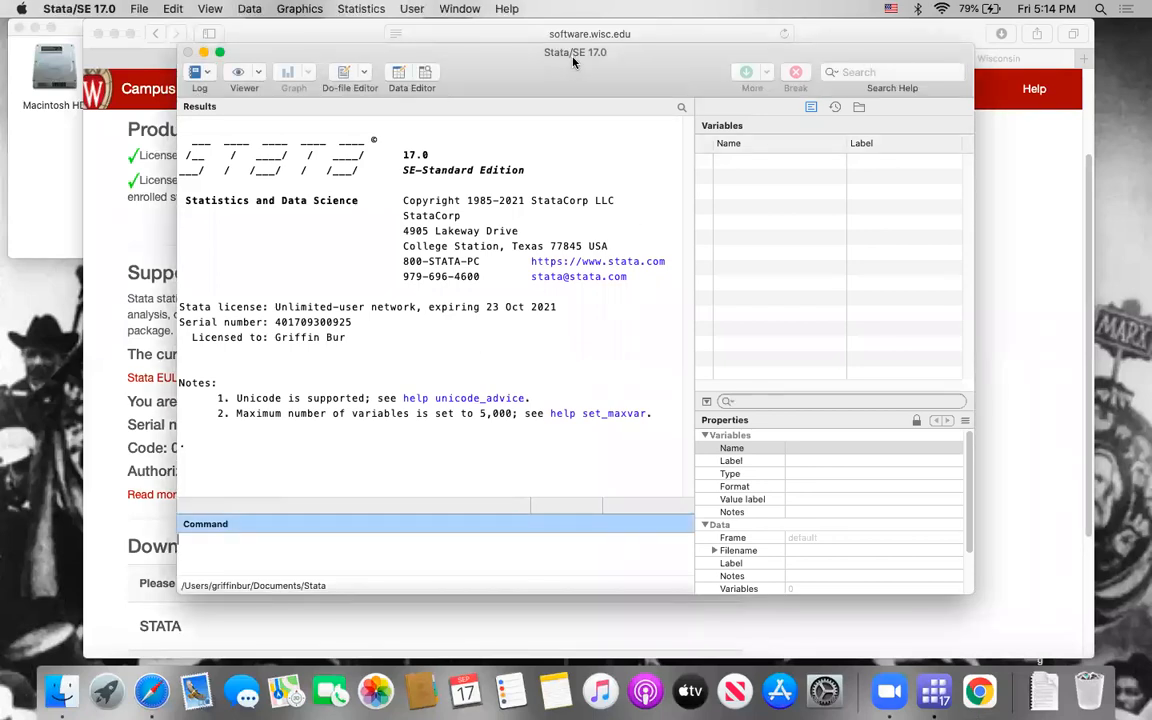
Step: Reposition the Stata window and show its History, Results and Variables windows one after another
{"action": "left_click_drag", "start_coordinate": [522, 90], "coordinate": [613, 82]}
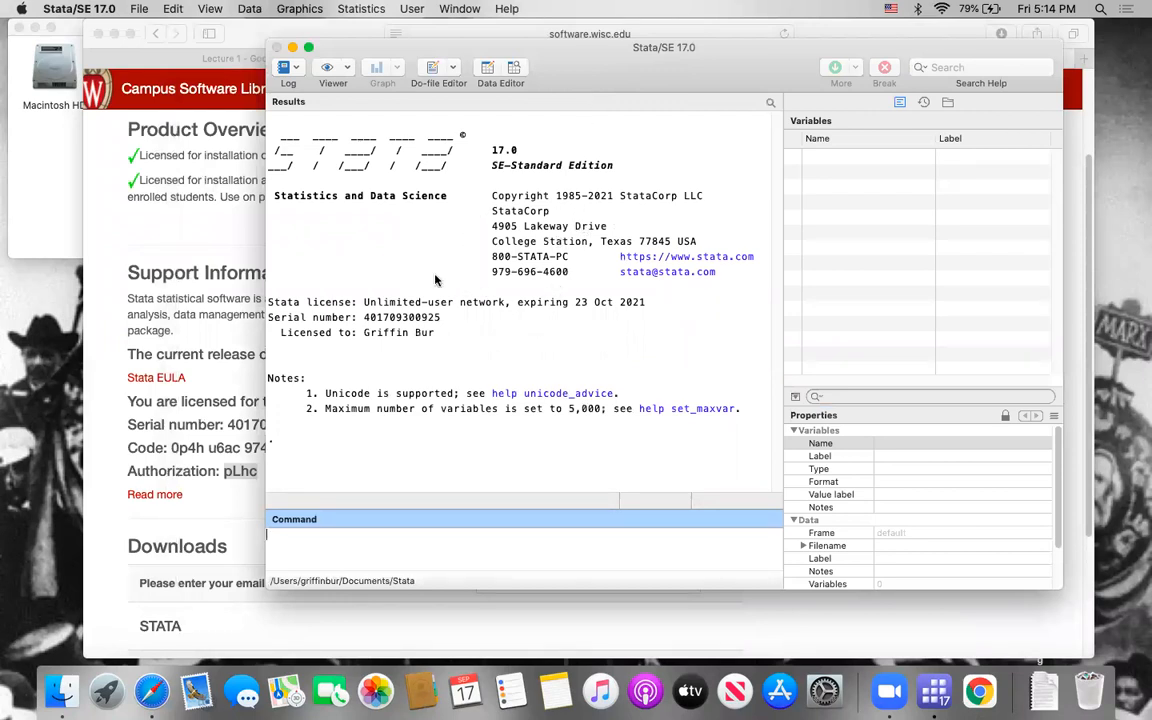
{"action": "left_click", "coordinate": [459, 9]}
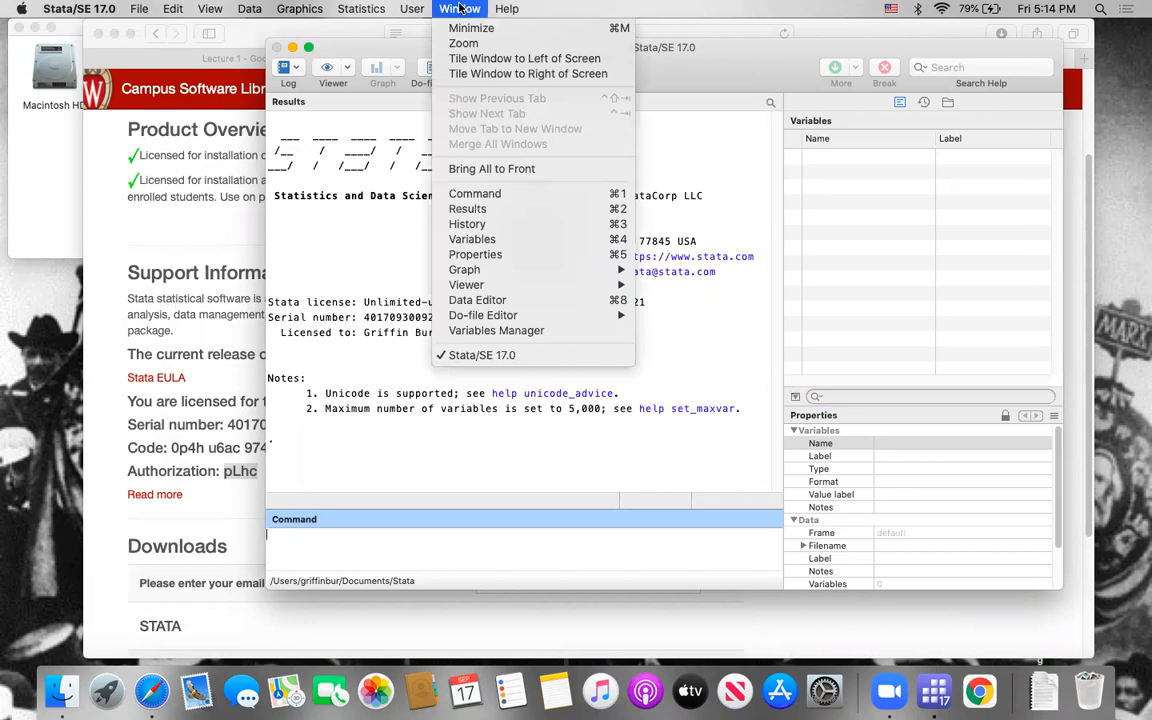
{"action": "left_click", "coordinate": [513, 224]}
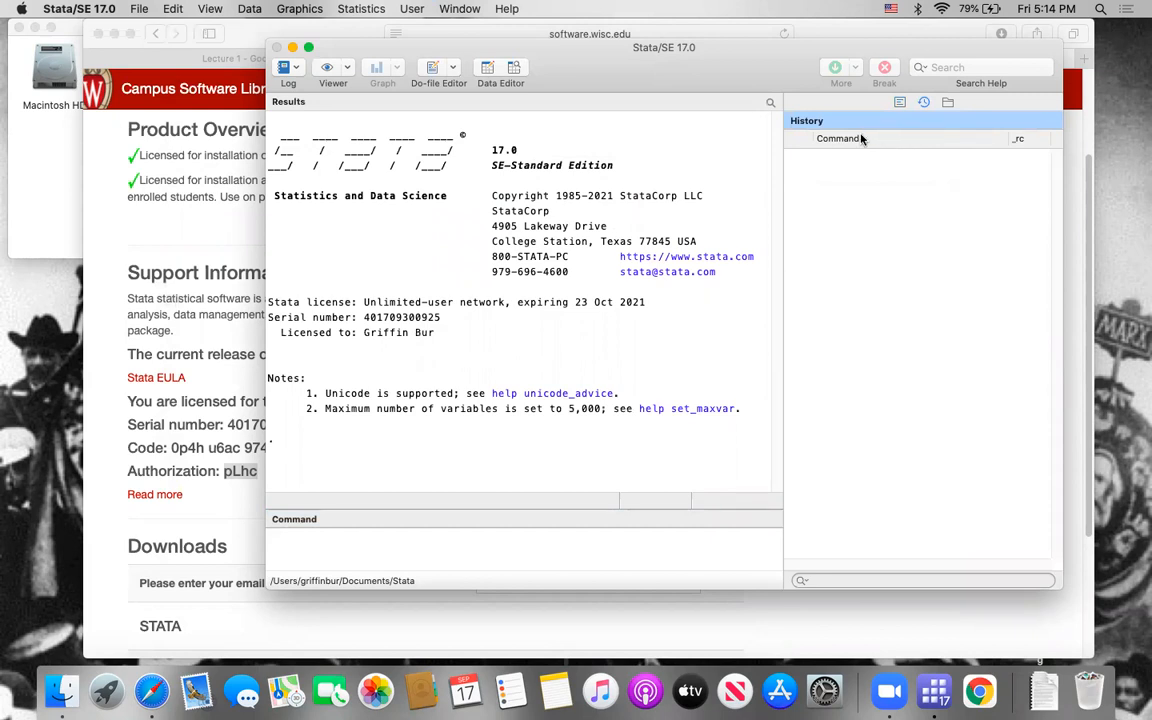
{"action": "left_click", "coordinate": [481, 7]}
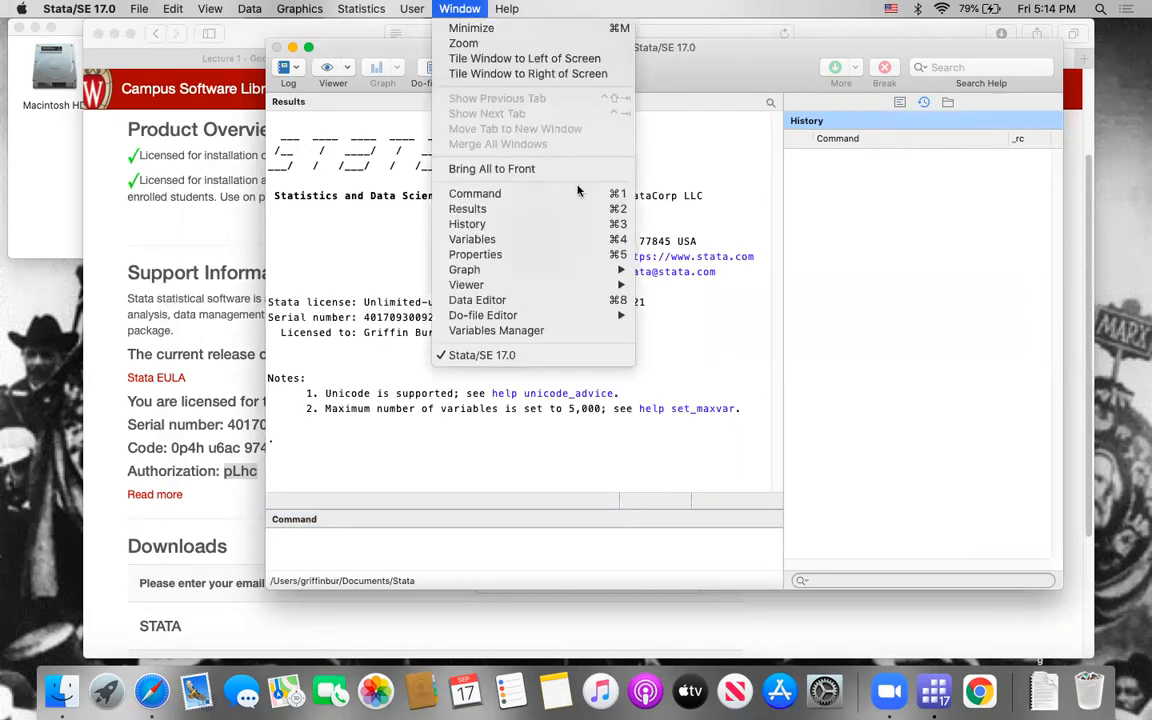
{"action": "left_click", "coordinate": [497, 210]}
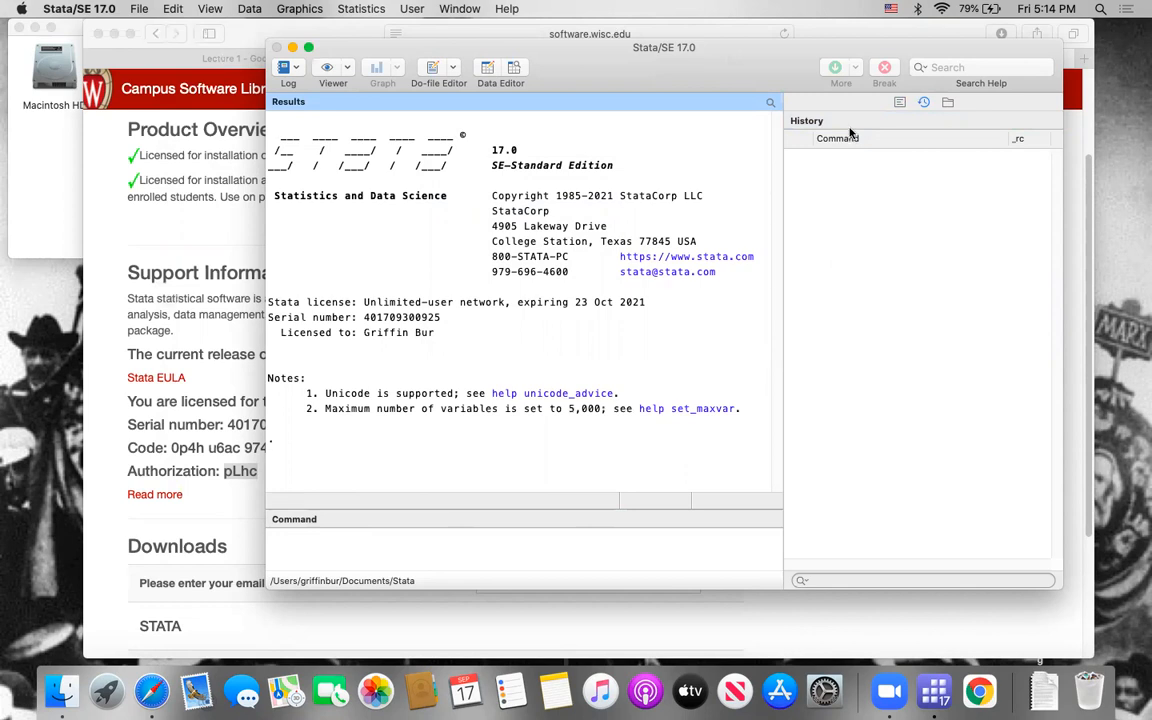
{"action": "left_click", "coordinate": [459, 9]}
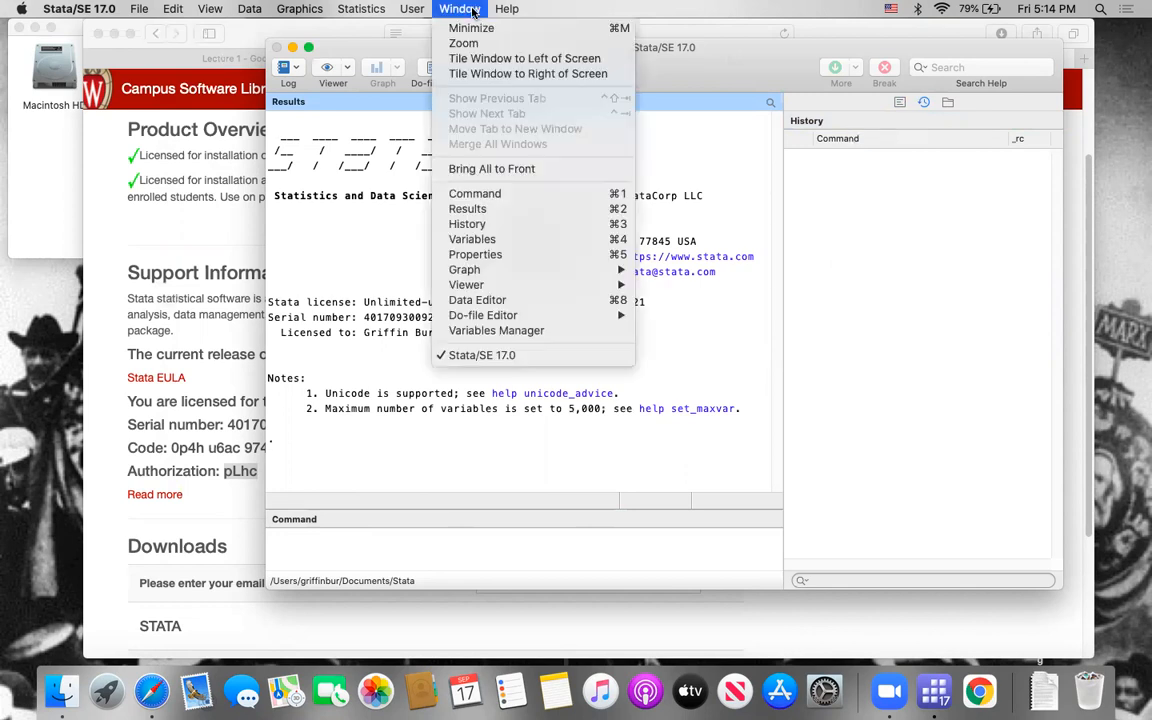
{"action": "left_click", "coordinate": [509, 244]}
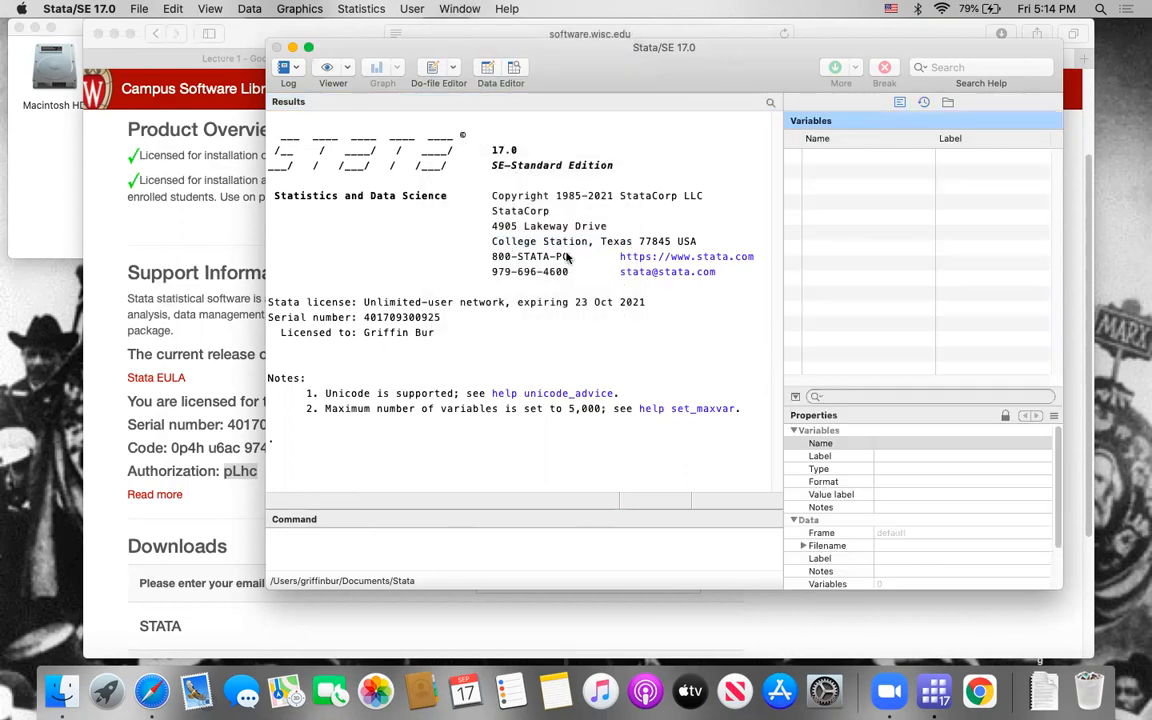
Step: Activate the Command window, check the History window, and return to the Variables list
{"action": "left_click", "coordinate": [477, 9]}
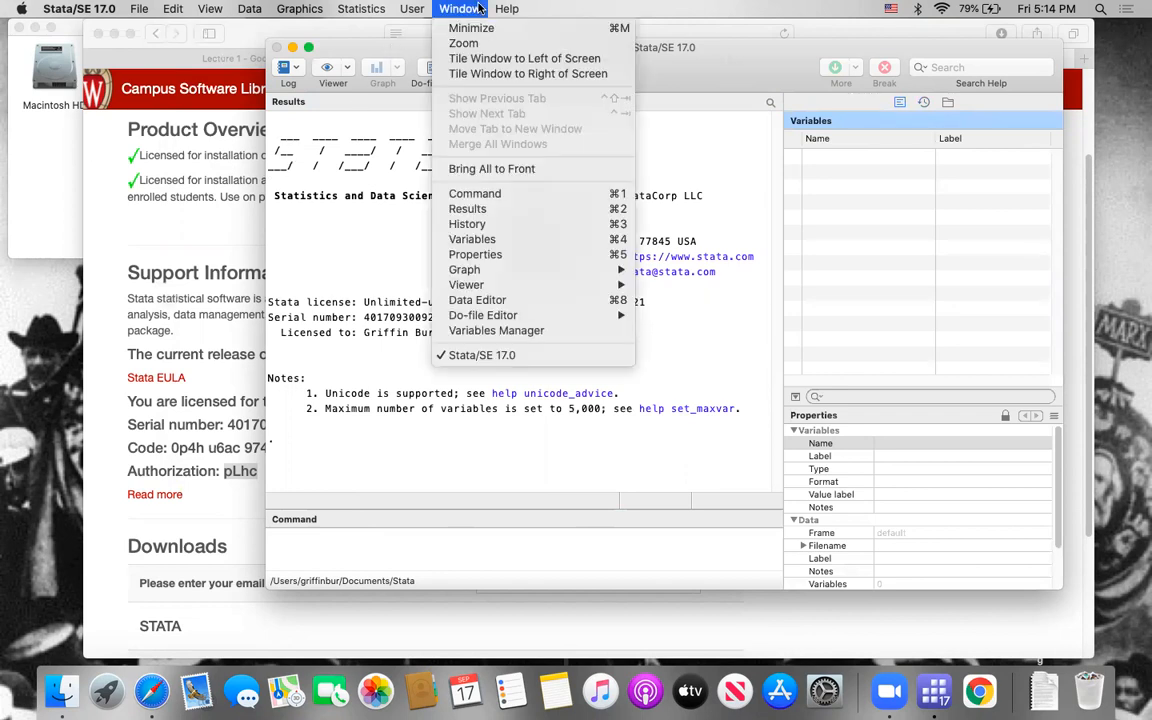
{"action": "left_click", "coordinate": [495, 193]}
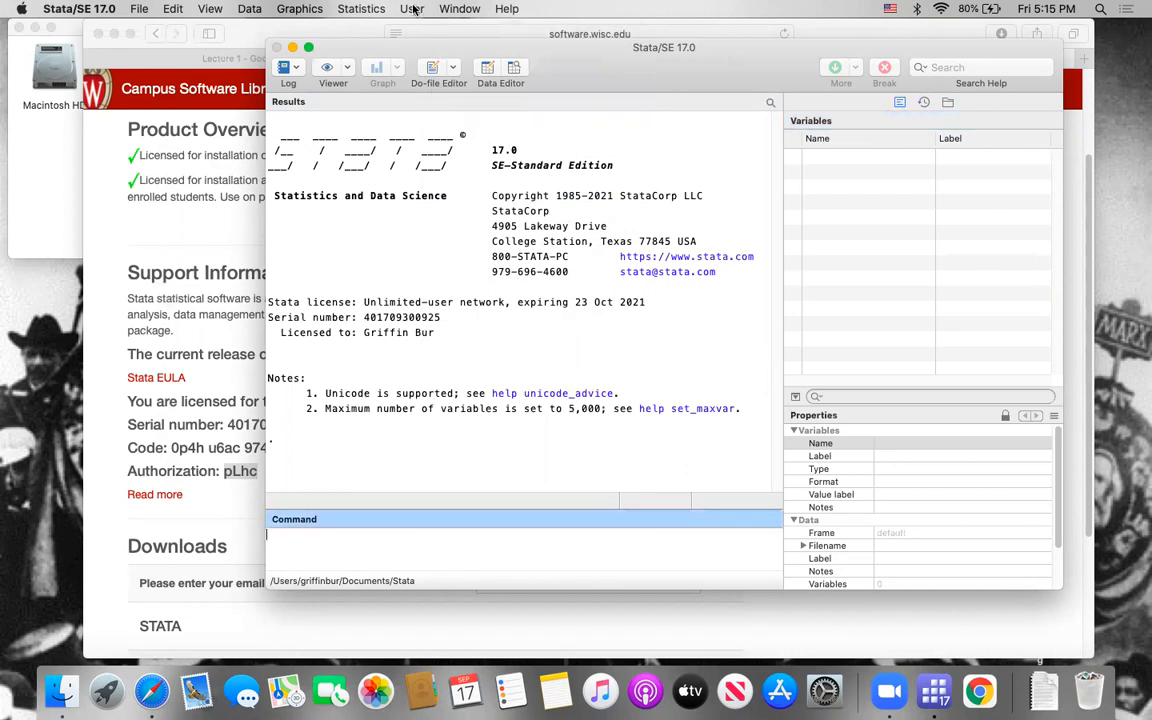
{"action": "left_click", "coordinate": [460, 9]}
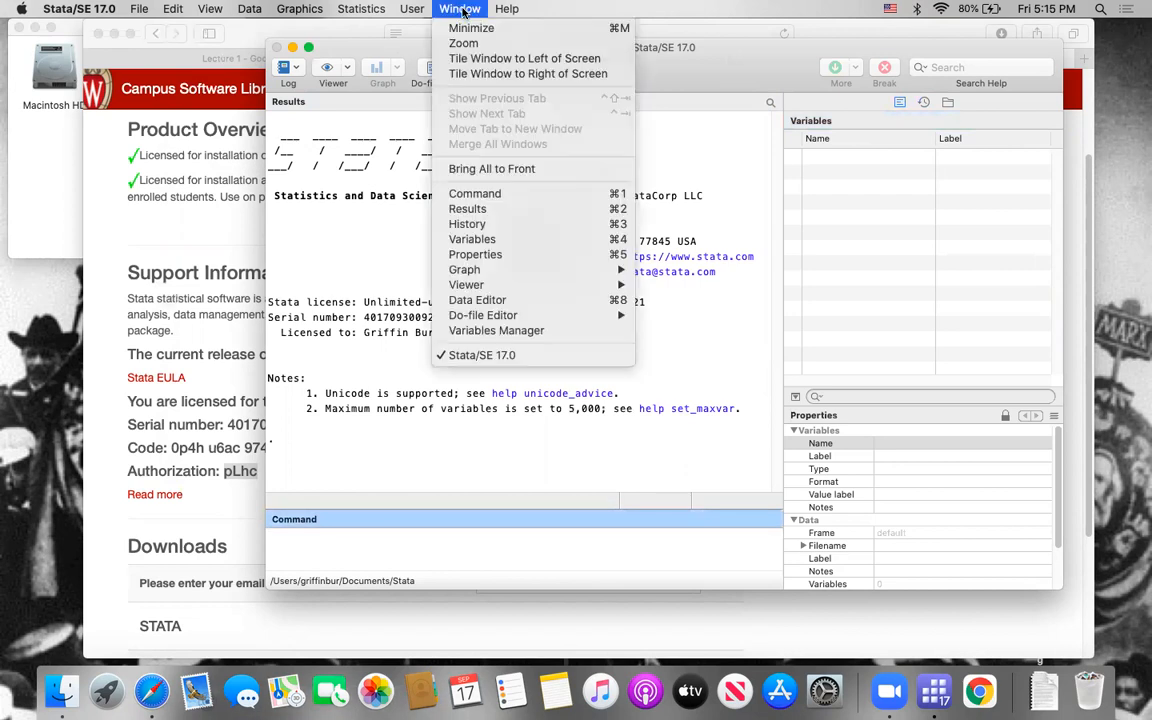
{"action": "left_click", "coordinate": [481, 224]}
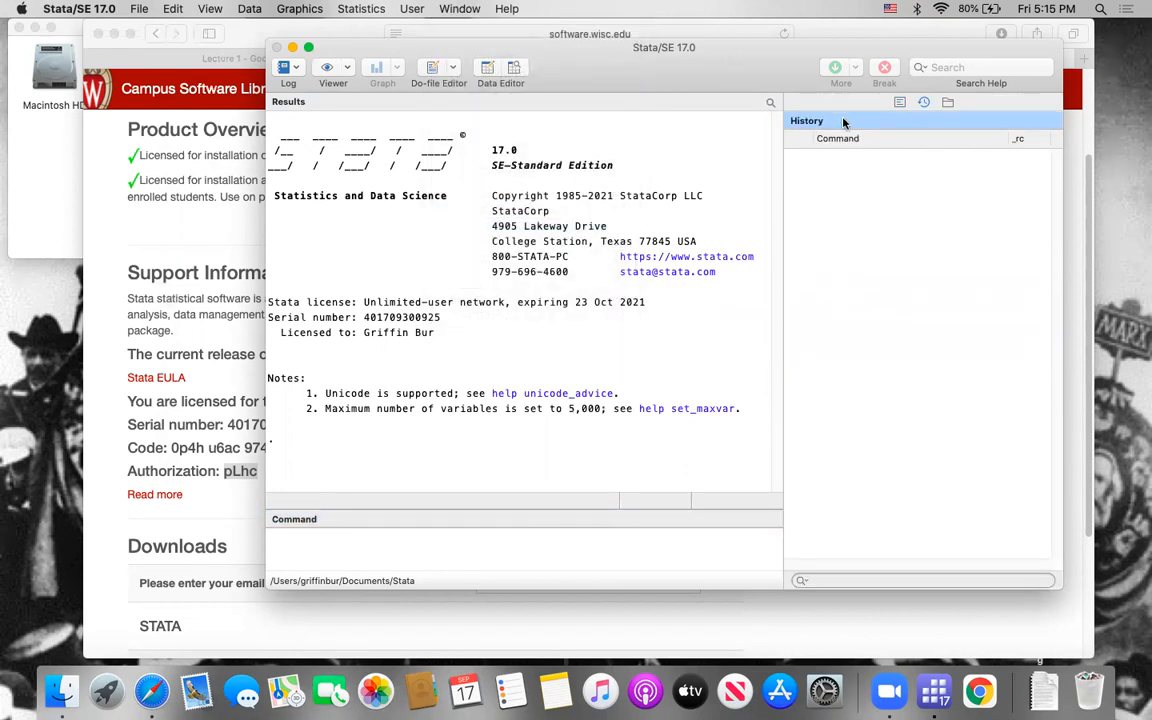
{"action": "left_click", "coordinate": [900, 102]}
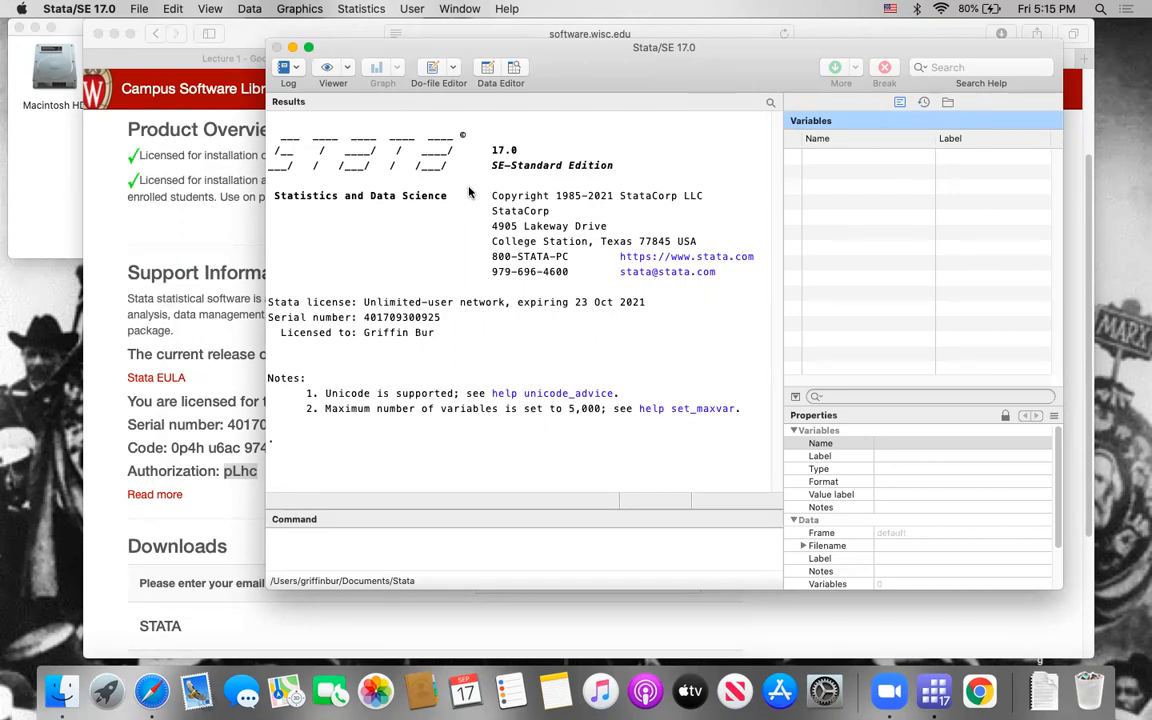
Step: Switch to Safari and open the Google home page in a new tab
{"action": "left_click", "coordinate": [185, 198]}
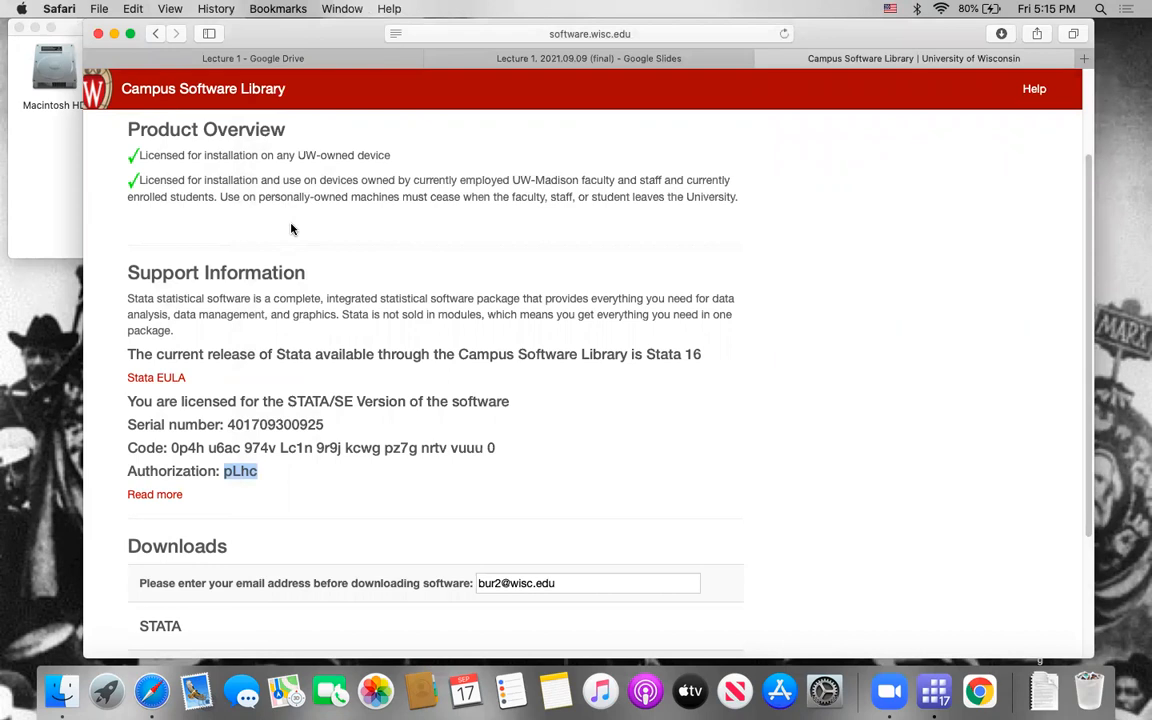
{"action": "key", "text": "super+w"}
{"action": "key", "text": "super+t"}
{"action": "type", "text": "go"}
{"action": "key", "text": "Return"}
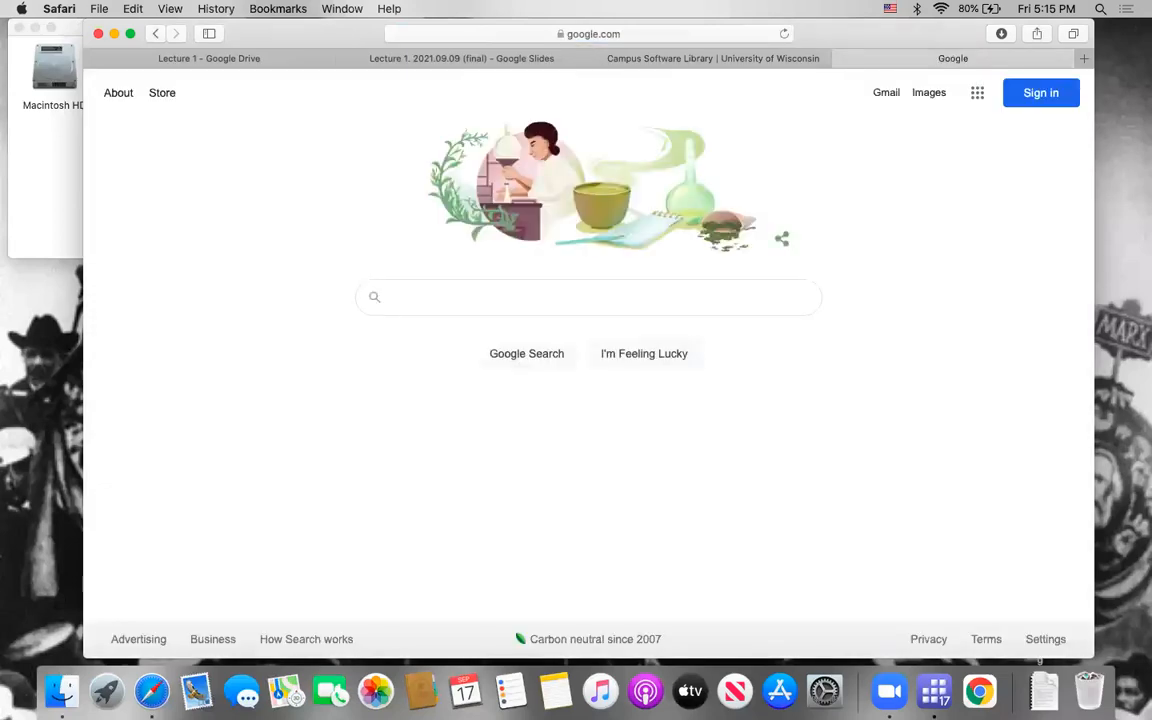
Step: Search Google for "stata history window lefthandside" and accept the suggested wording "left hand side"
{"action": "type", "text": "stata "}
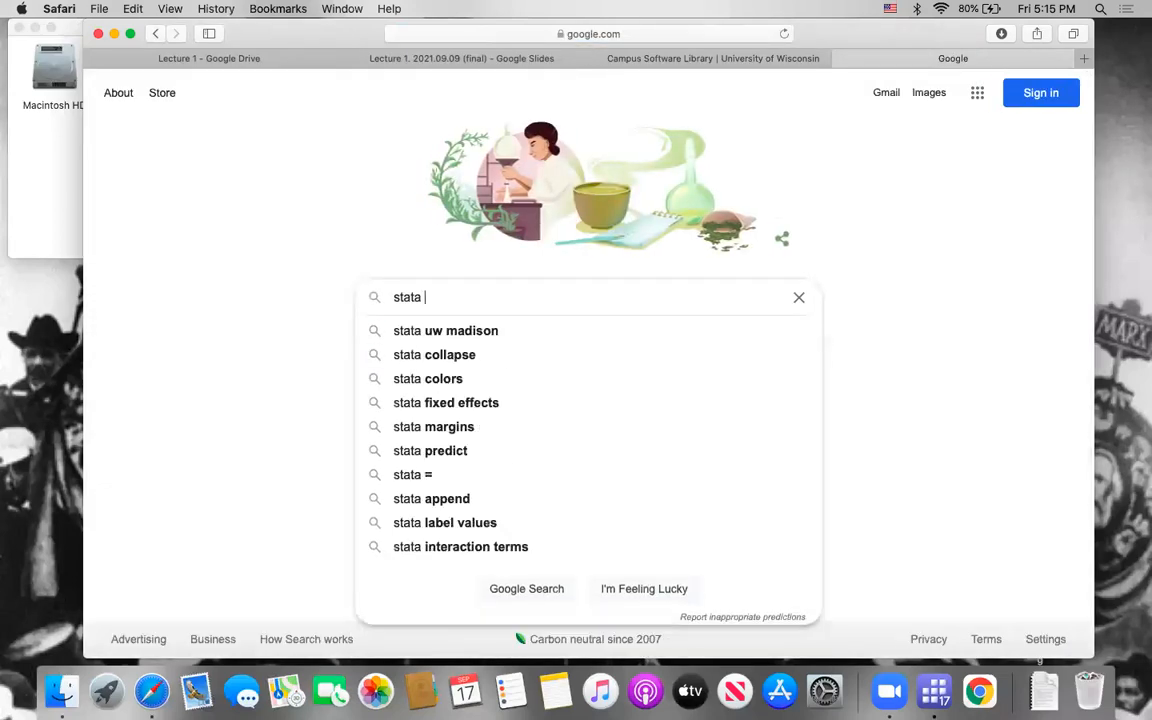
{"action": "type", "text": "history window "}
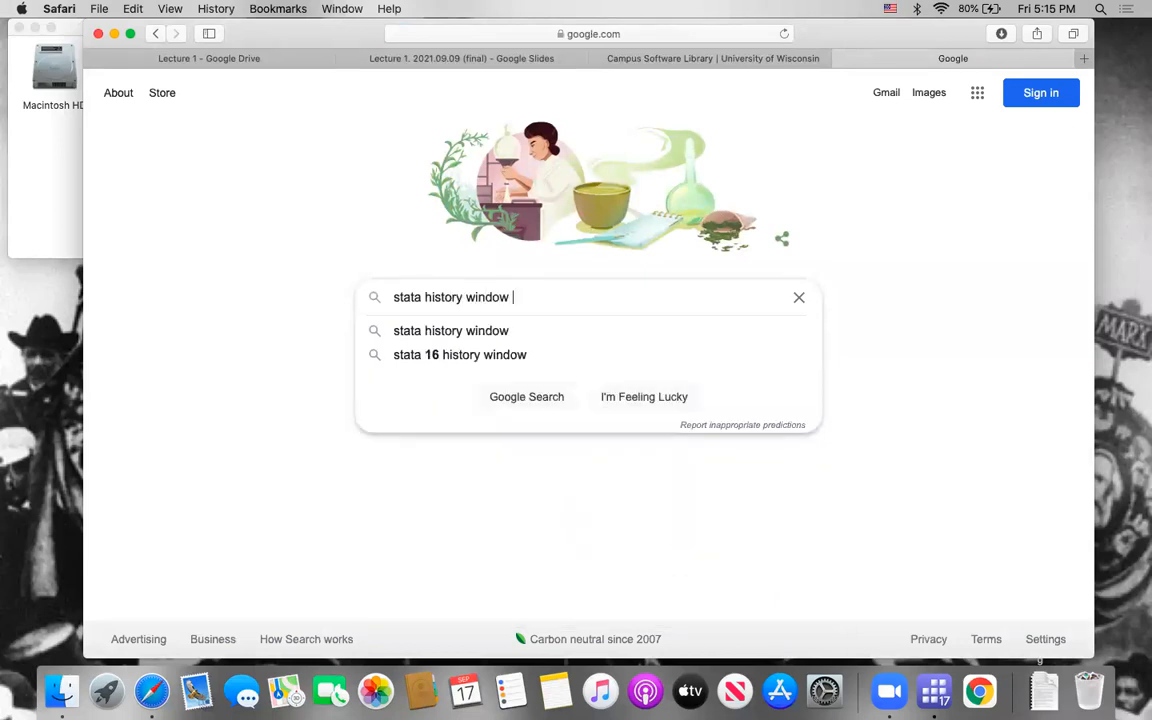
{"action": "type", "text": "lefthandside"}
{"action": "key", "text": "Return"}
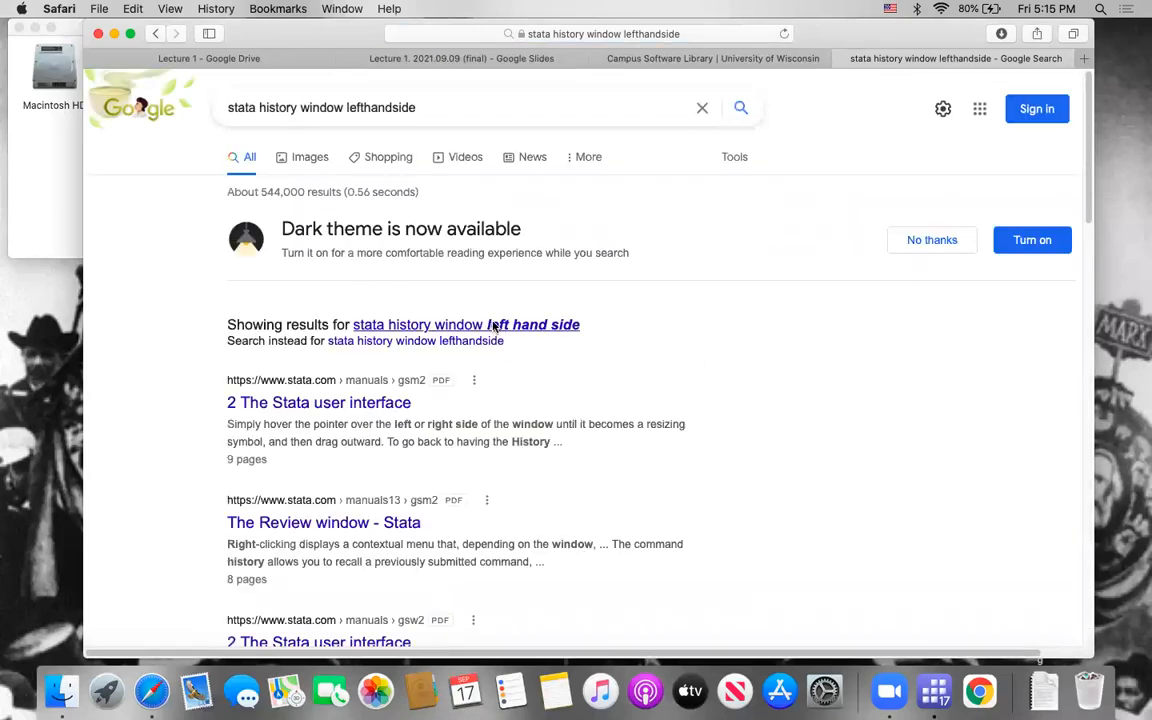
{"action": "left_click", "coordinate": [493, 325]}
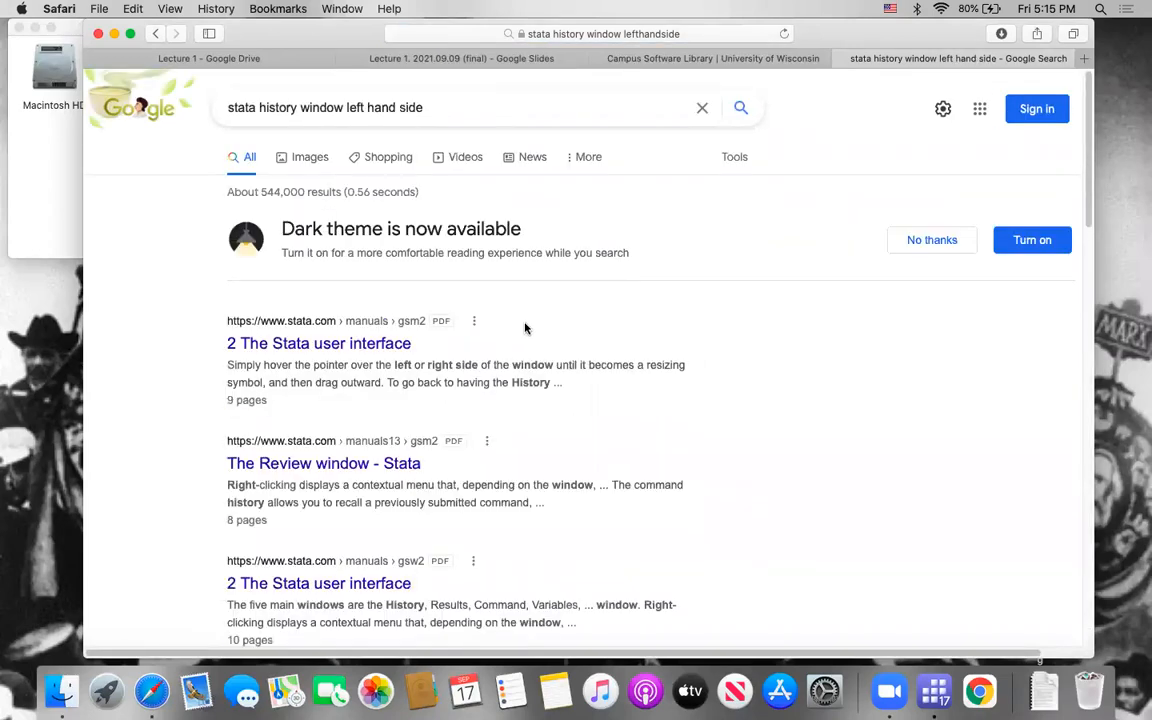
Step: Open the manual chapter "2 The Stata user interface" and examine its annotated diagram of the main window
{"action": "left_click", "coordinate": [379, 349]}
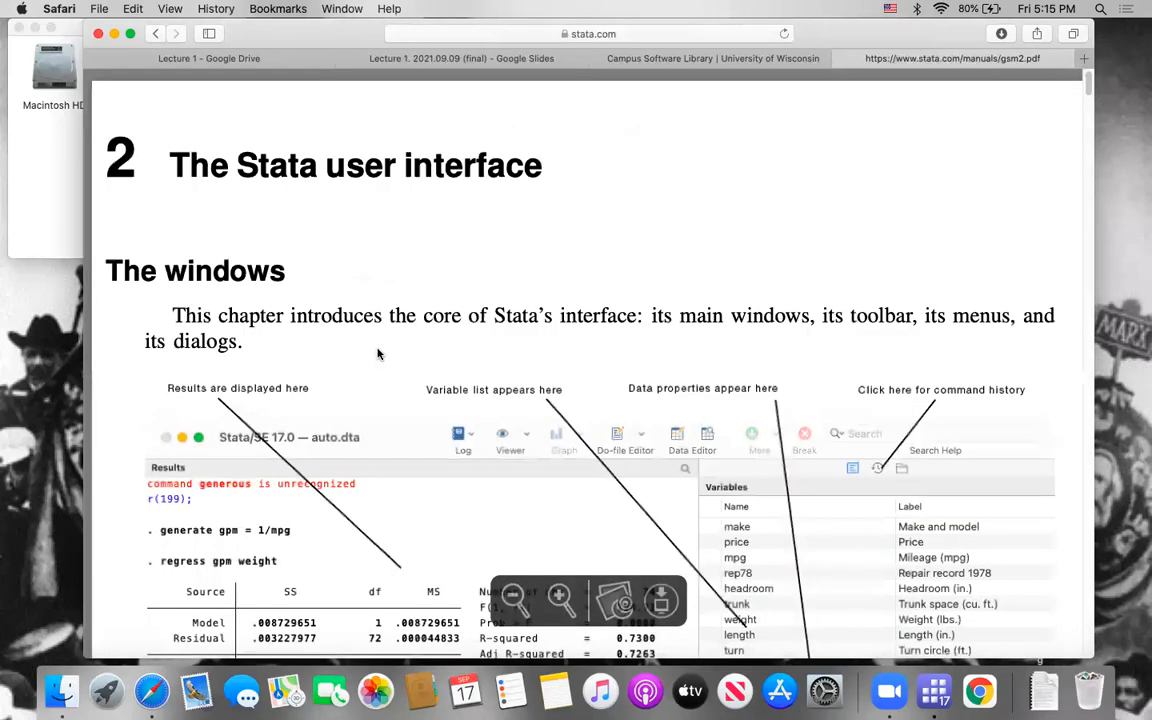
{"action": "scroll", "coordinate": [374, 350], "scroll_direction": "down", "scroll_amount": 4}
{"action": "scroll", "coordinate": [374, 352], "scroll_direction": "down", "scroll_amount": 15}
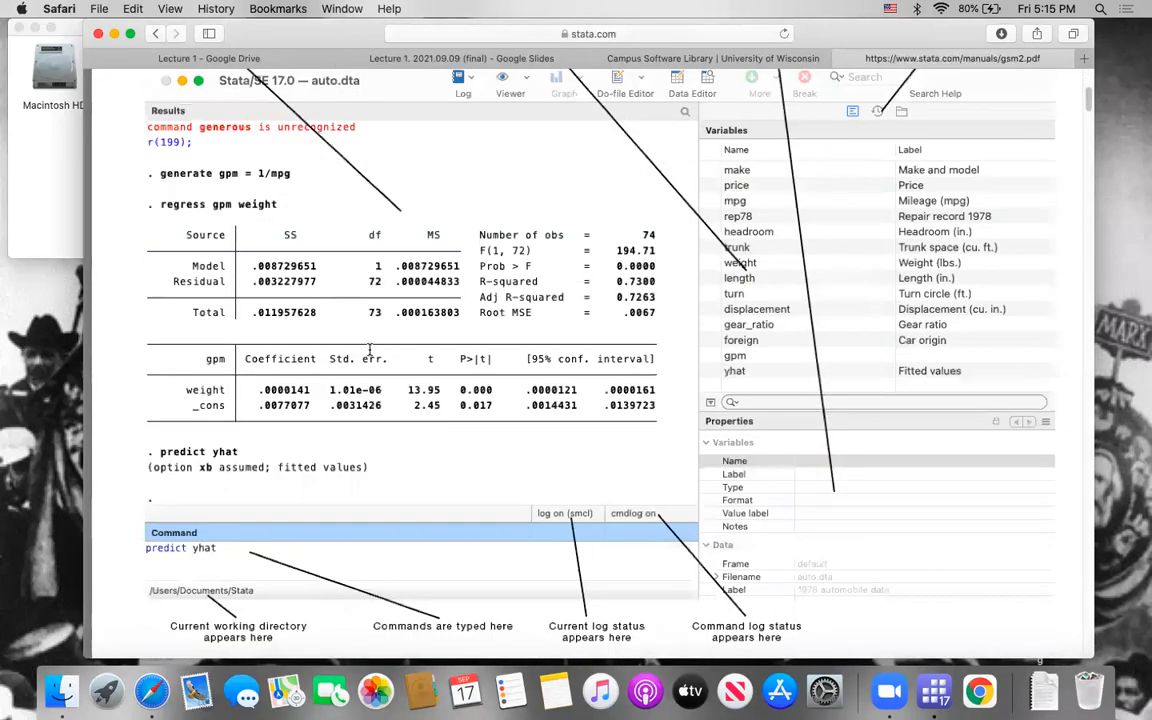
Step: Search the manual chapter for "history" and find the passage on placing the History window to the left of the Results window
{"action": "key", "text": "super+f"}
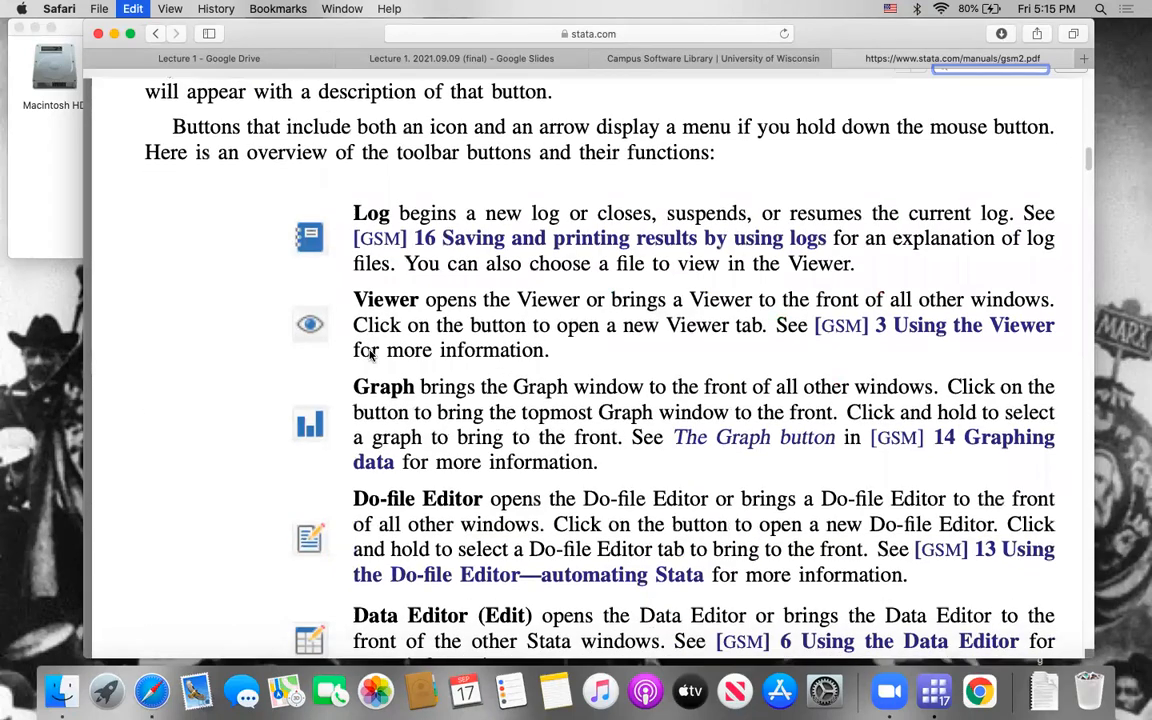
{"action": "key", "text": "Return"}
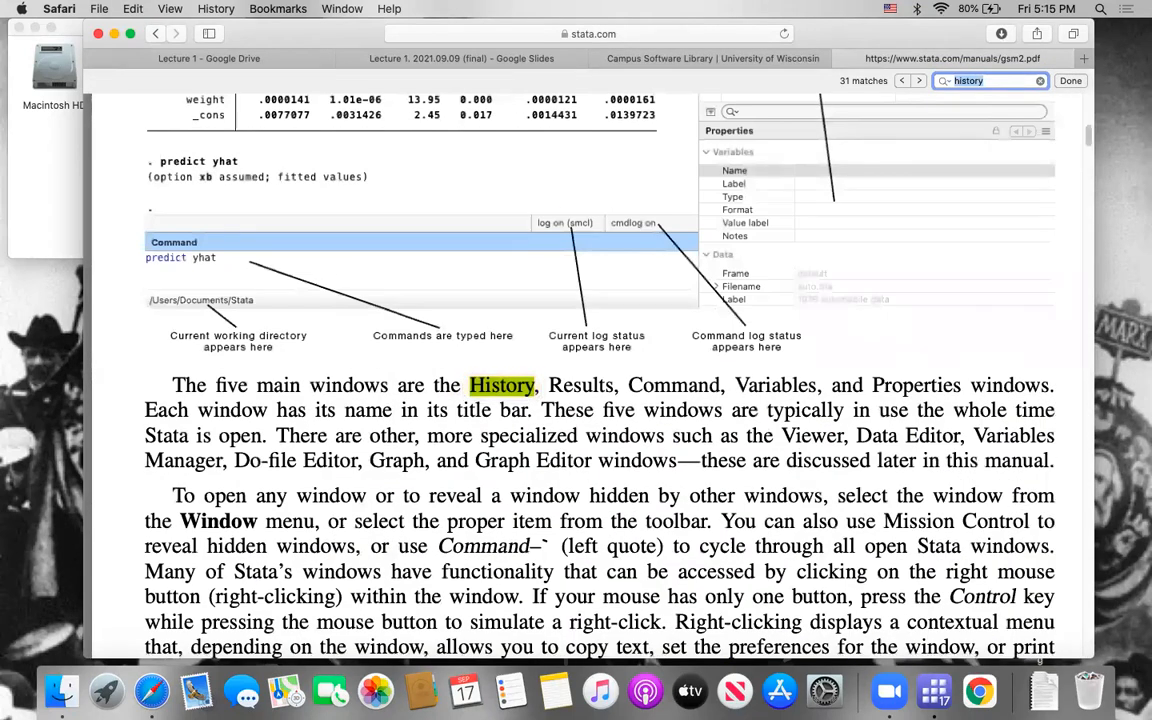
{"action": "key", "text": "Return"}
{"action": "key", "text": "Return"}
{"action": "key", "text": "Return"}
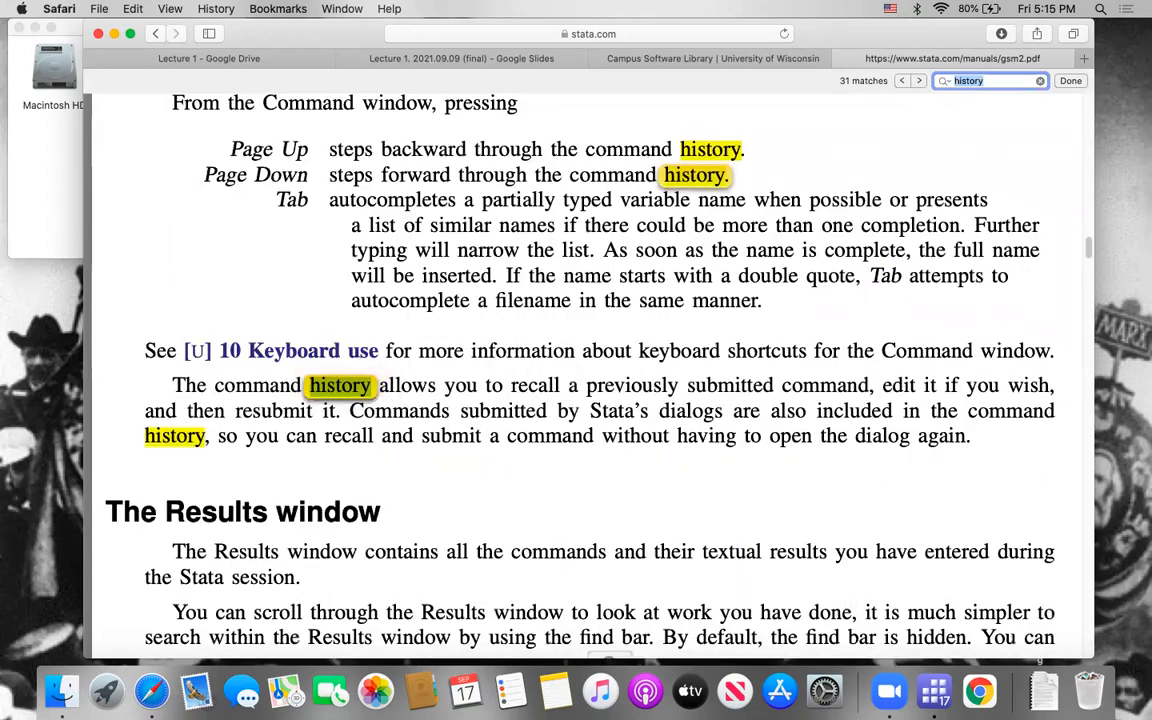
{"action": "key", "text": "Return"}
{"action": "key", "text": "Return"}
{"action": "key", "text": "Return"}
{"action": "key", "text": "Return"}
{"action": "key", "text": "Return"}
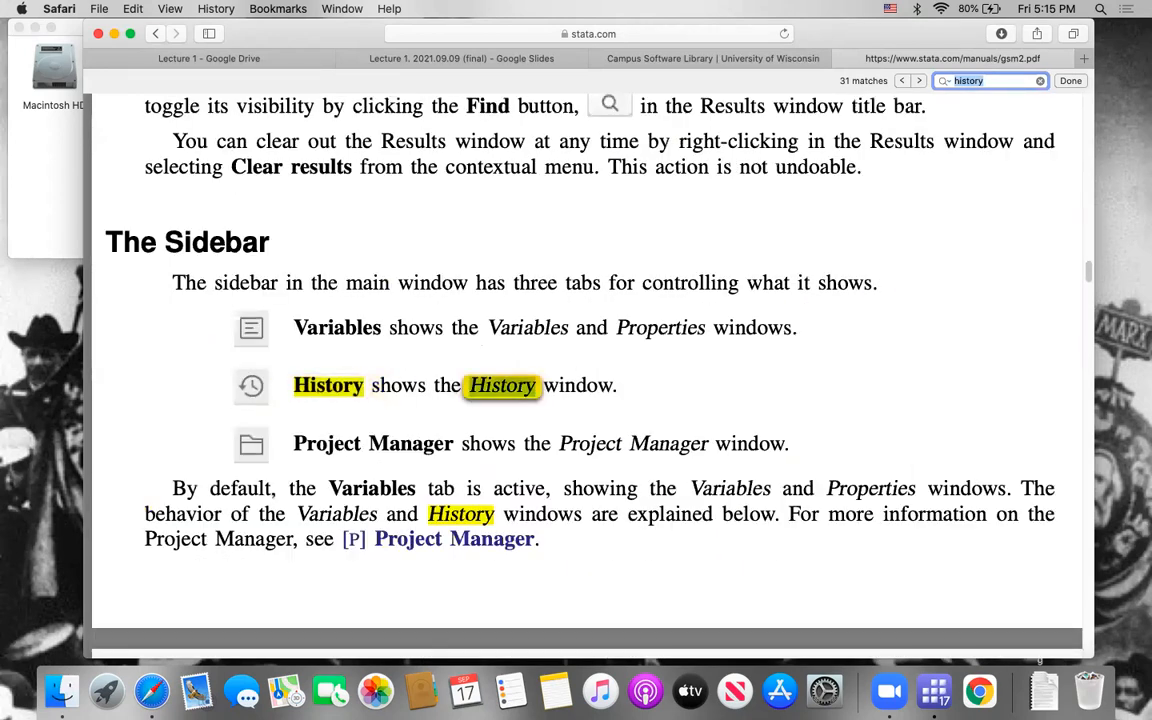
{"action": "key", "text": "Return"}
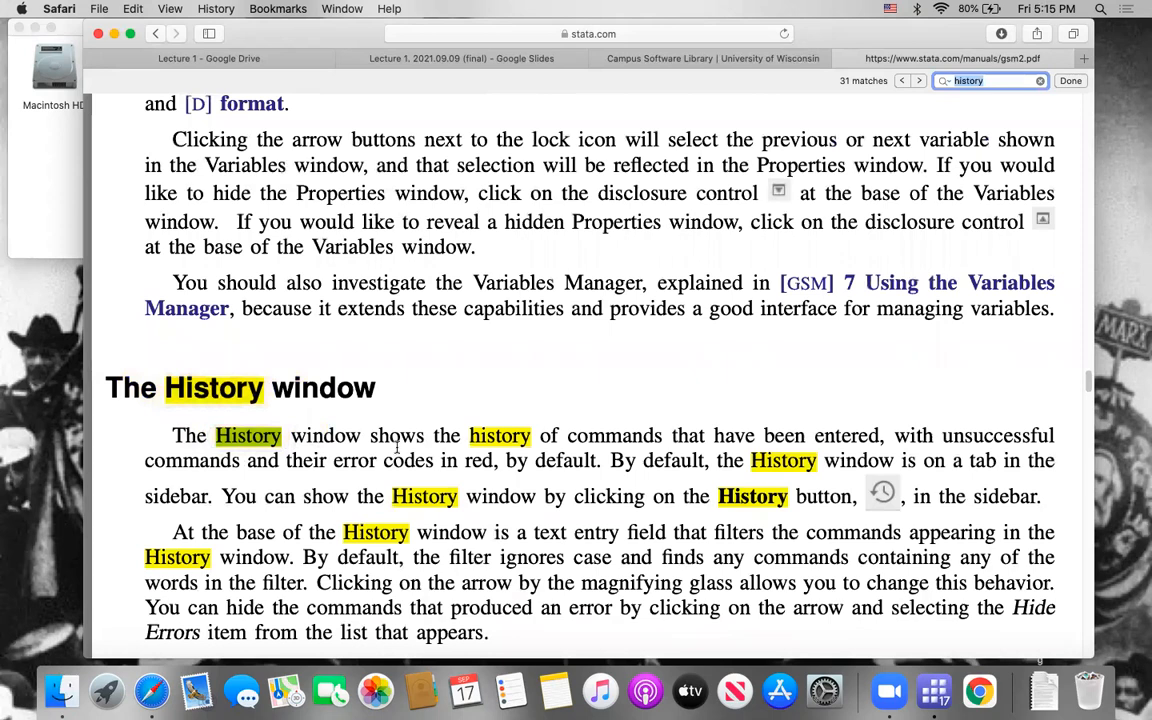
{"action": "scroll", "coordinate": [435, 405], "scroll_direction": "down", "scroll_amount": 4}
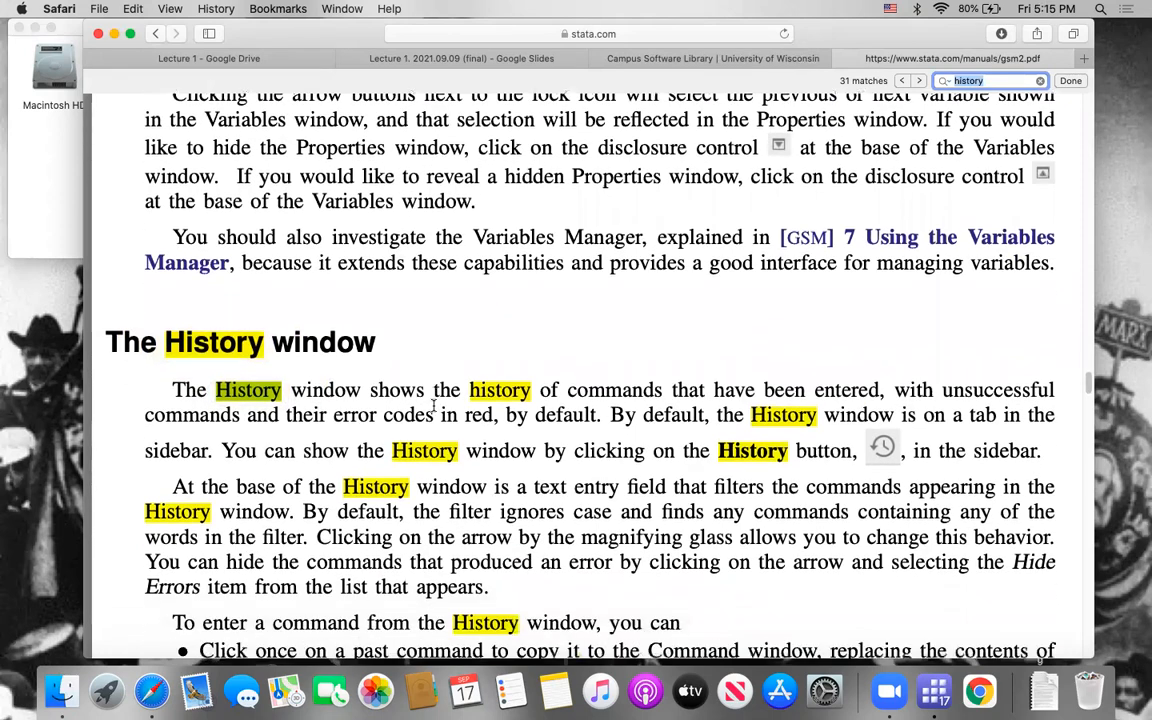
{"action": "scroll", "coordinate": [430, 403], "scroll_direction": "down", "scroll_amount": 15}
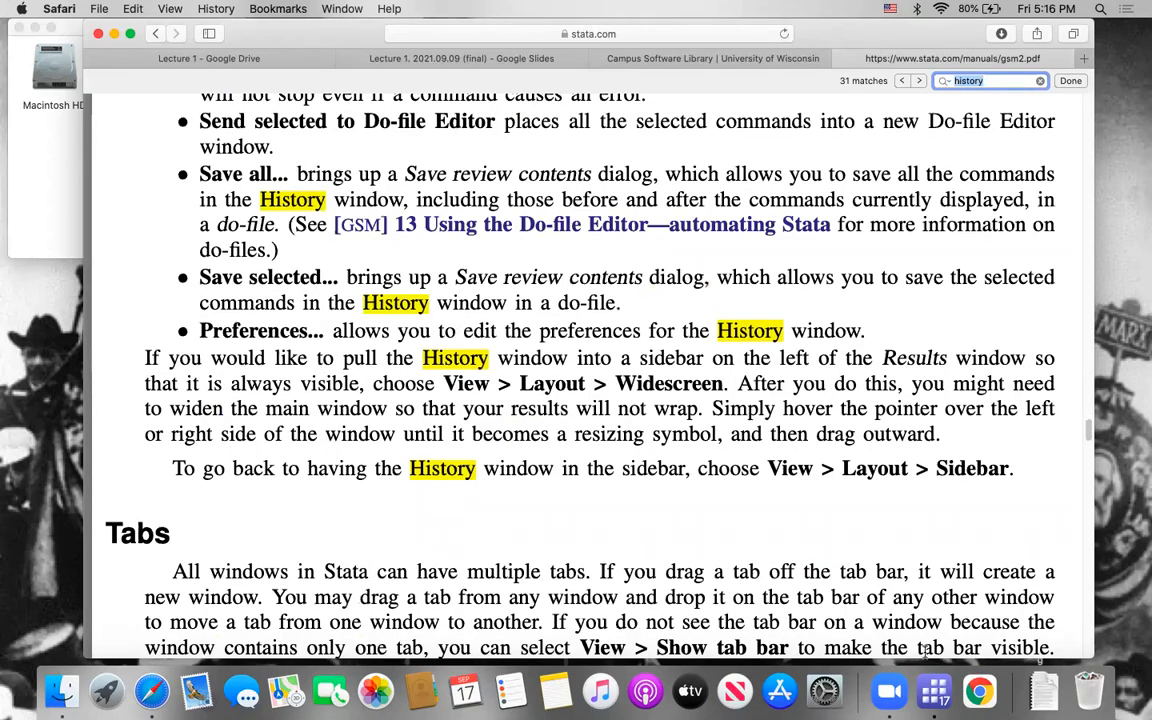
Step: Switch to Stata, check the available window layouts, and return to the manual in Safari to reread the layout instructions
{"action": "left_click", "coordinate": [934, 691]}
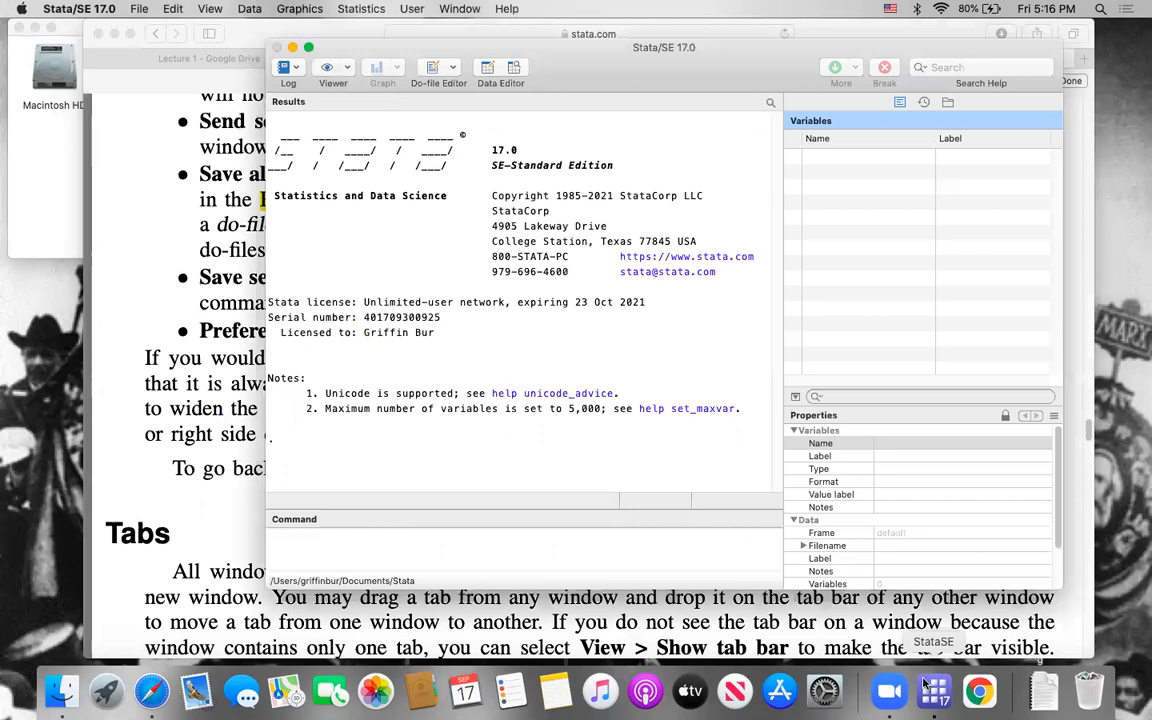
{"action": "left_click", "coordinate": [208, 10]}
{"action": "mouse_move", "coordinate": [300, 153]}
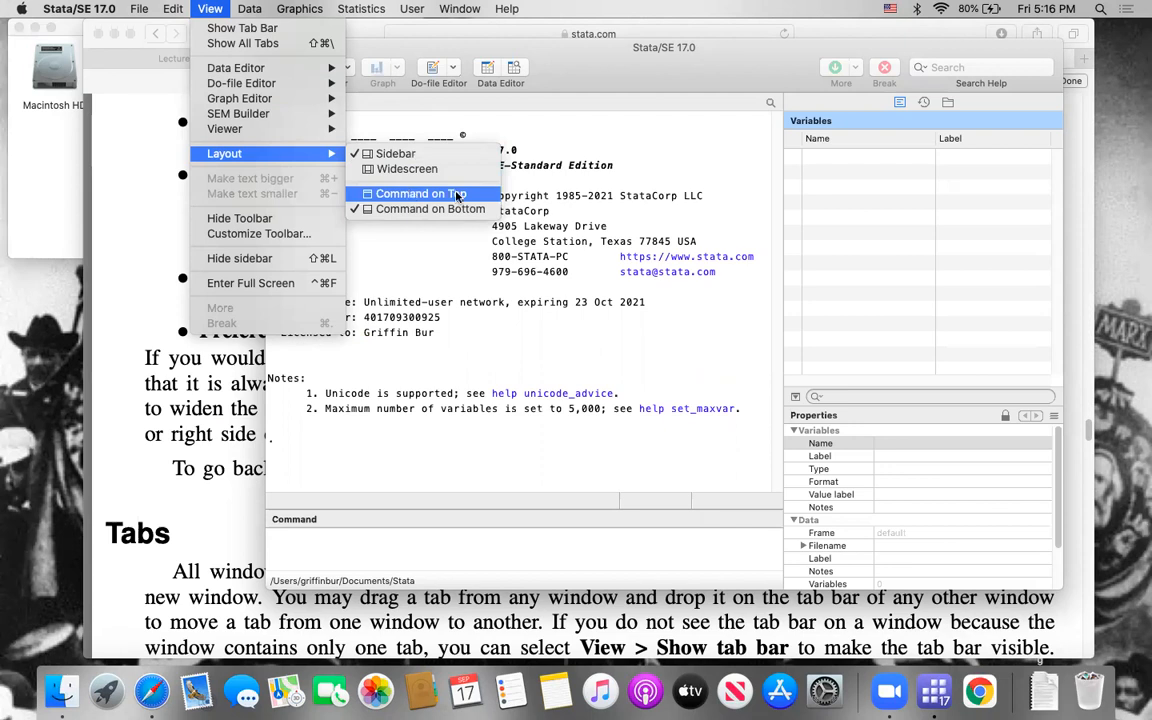
{"action": "left_click", "coordinate": [573, 167]}
{"action": "key", "text": "super+Tab"}
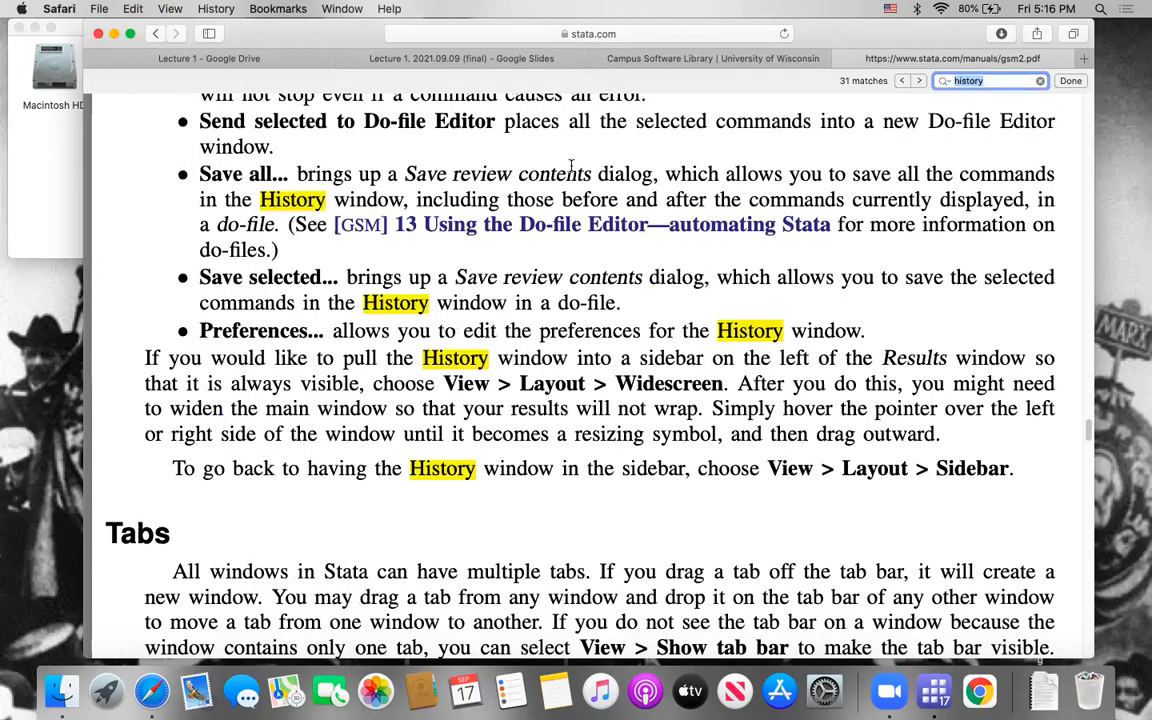
{"action": "scroll", "coordinate": [540, 204], "scroll_direction": "down", "scroll_amount": 1}
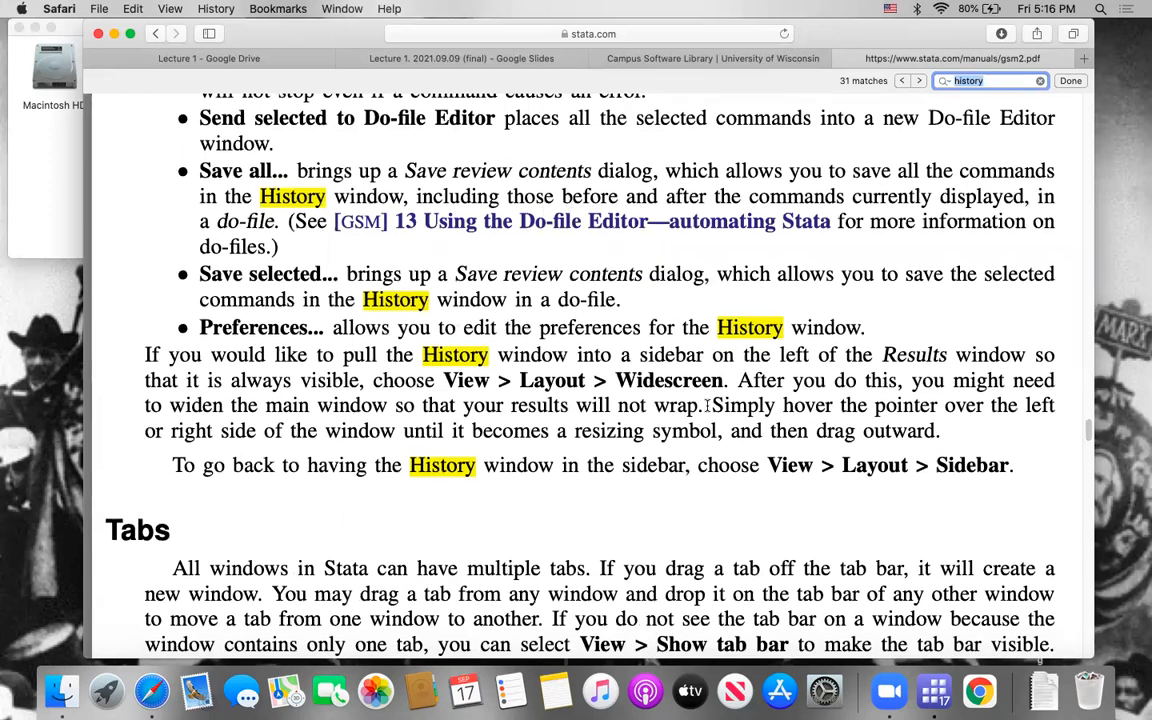
Step: Switch to Stata, apply the Widescreen layout, and widen the main window by extending its left edge outward
{"action": "key", "text": "super+Tab"}
{"action": "left_click", "coordinate": [190, 8]}
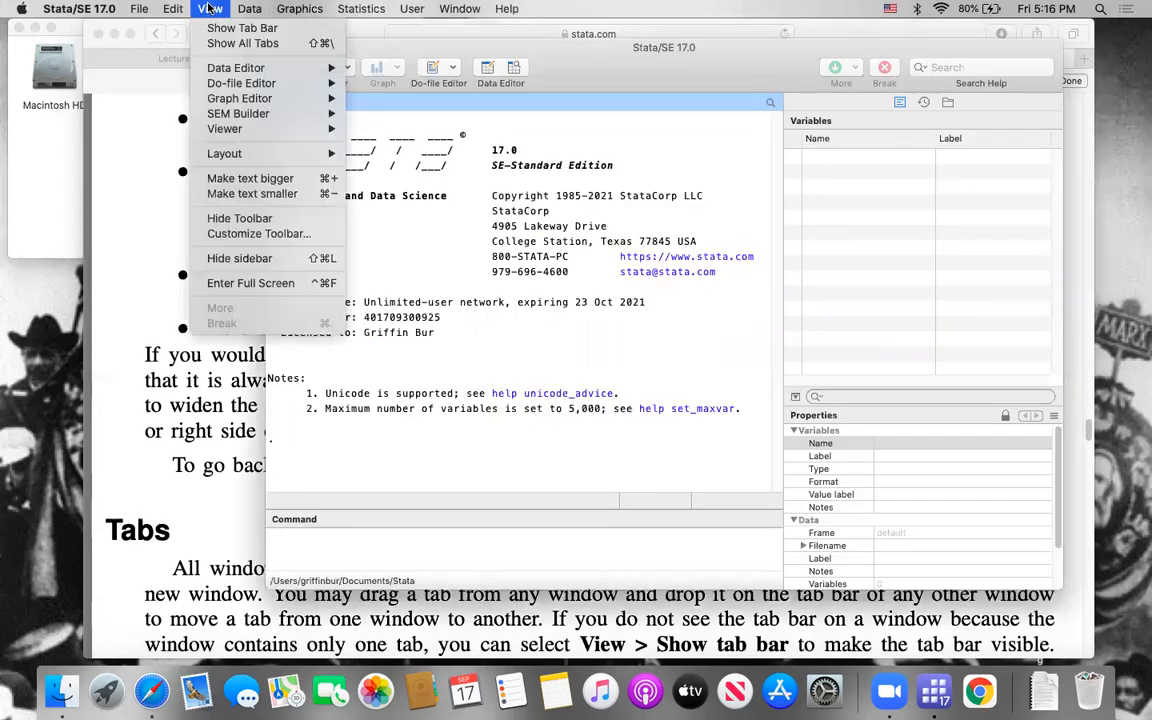
{"action": "mouse_move", "coordinate": [249, 153]}
{"action": "left_click", "coordinate": [362, 167]}
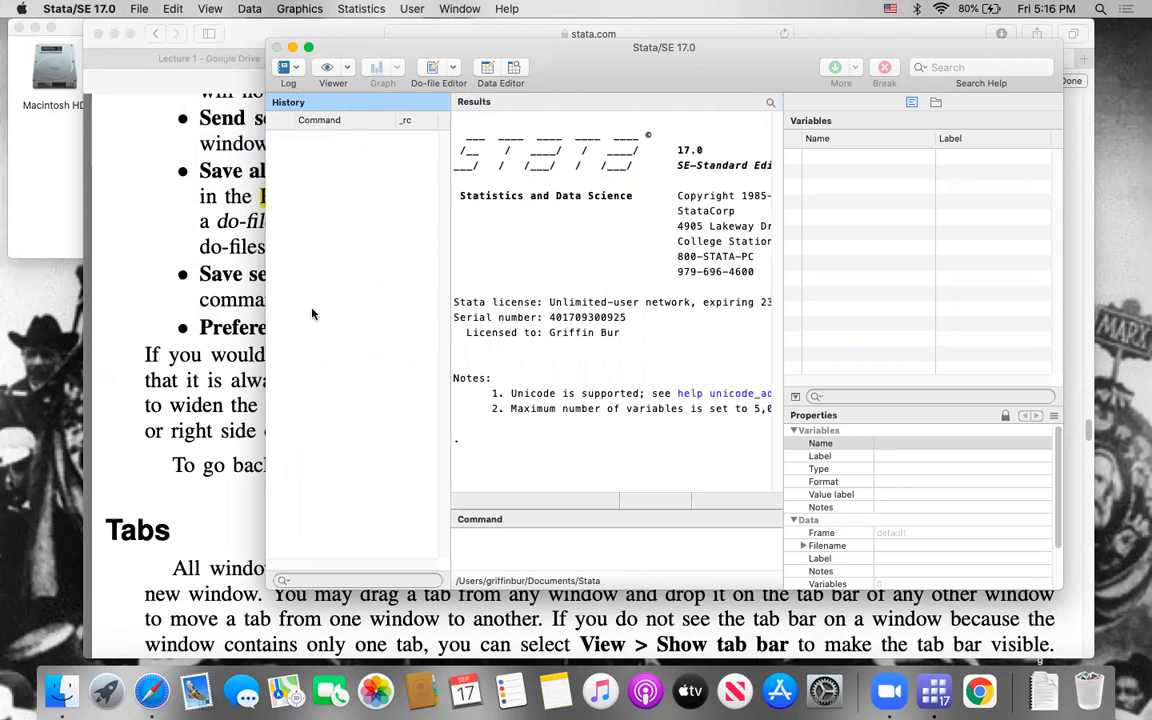
{"action": "left_click_drag", "start_coordinate": [268, 357], "coordinate": [113, 357]}
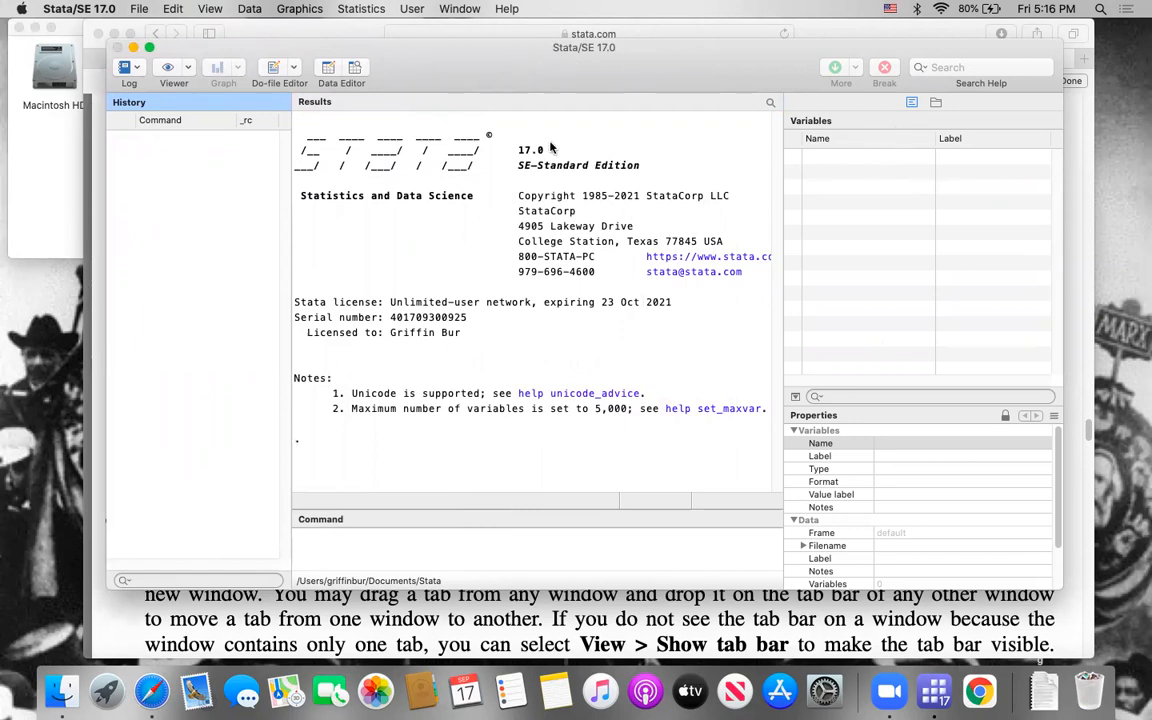
Step: Switch to Safari and close the Stata manual and Campus Software Library pages to return to the Lecture 1 slides
{"action": "left_click", "coordinate": [465, 641]}
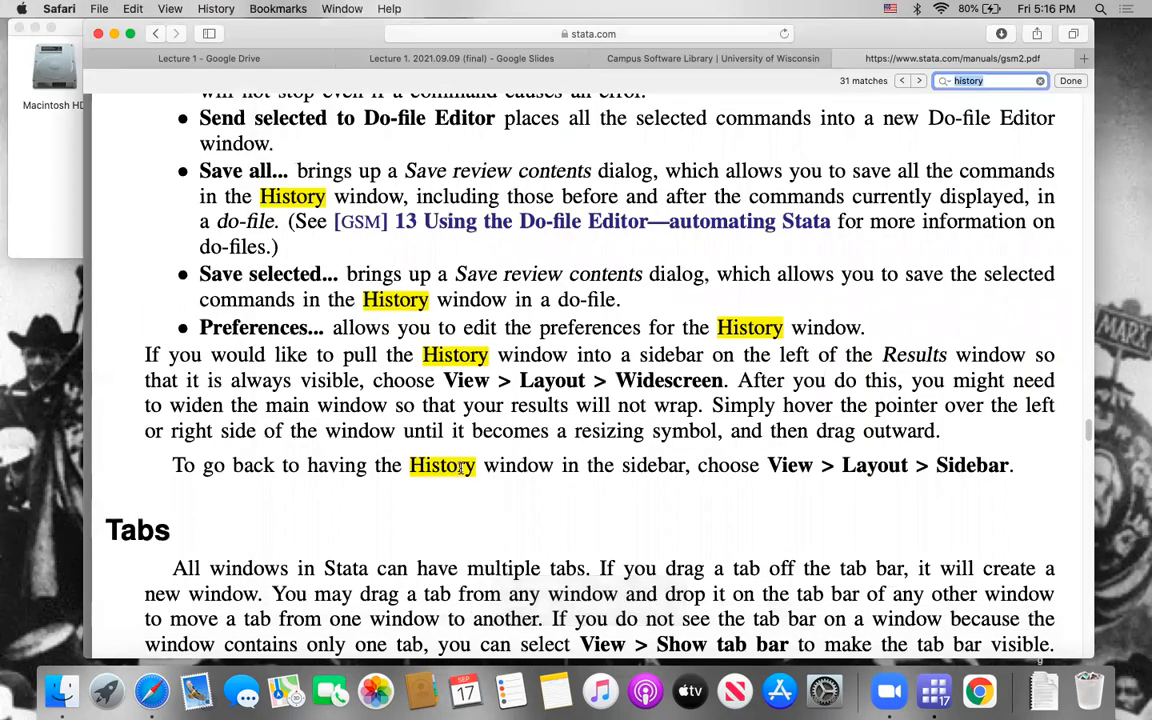
{"action": "scroll", "coordinate": [466, 470], "scroll_direction": "down", "scroll_amount": 20}
{"action": "scroll", "coordinate": [453, 466], "scroll_direction": "up", "scroll_amount": 10}
{"action": "key", "text": "Return"}
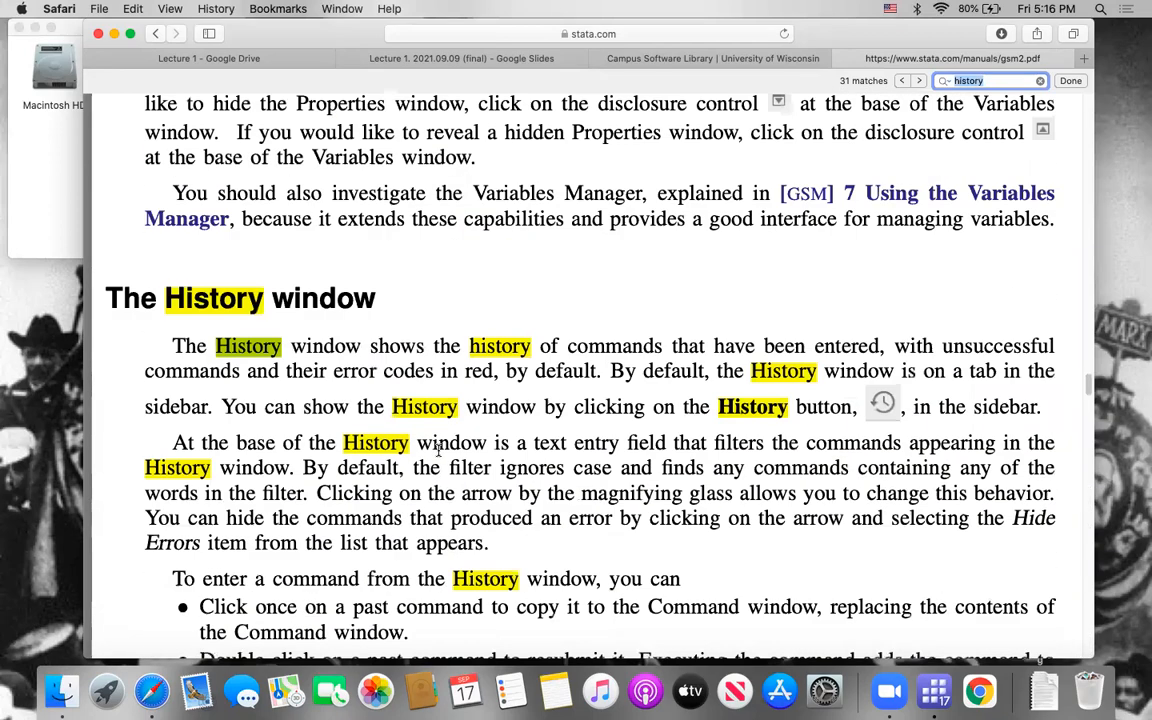
{"action": "key", "text": "ctrl+shift+Tab"}
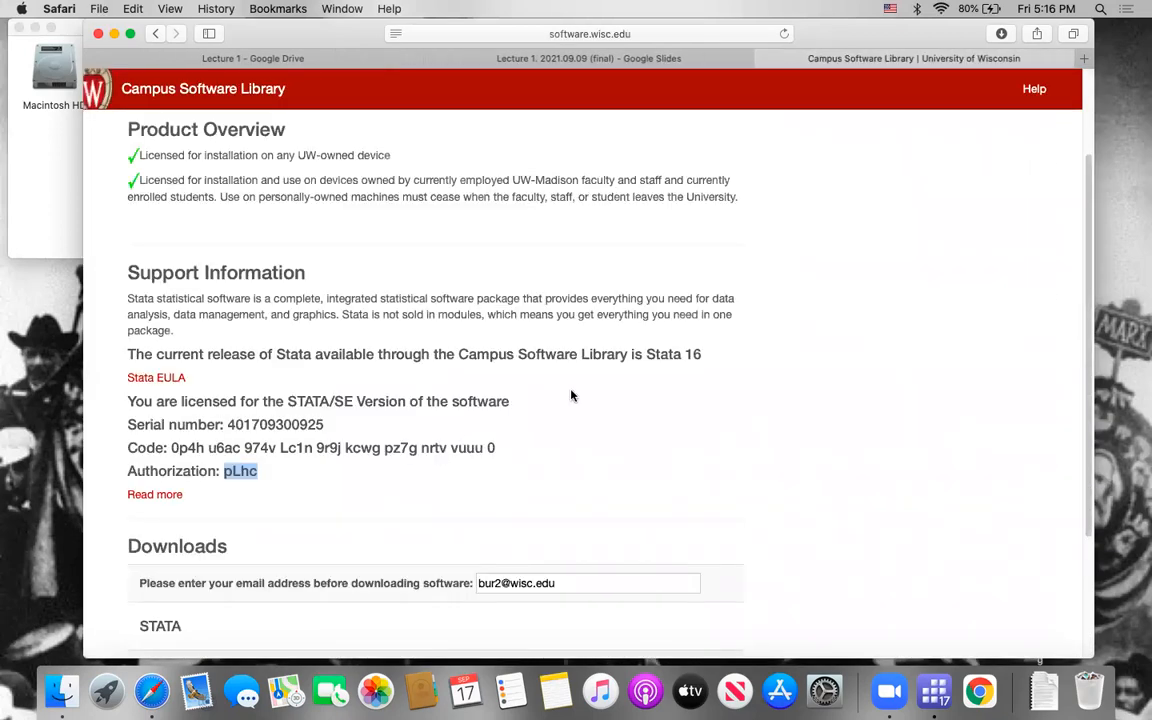
{"action": "key", "text": "super+w"}
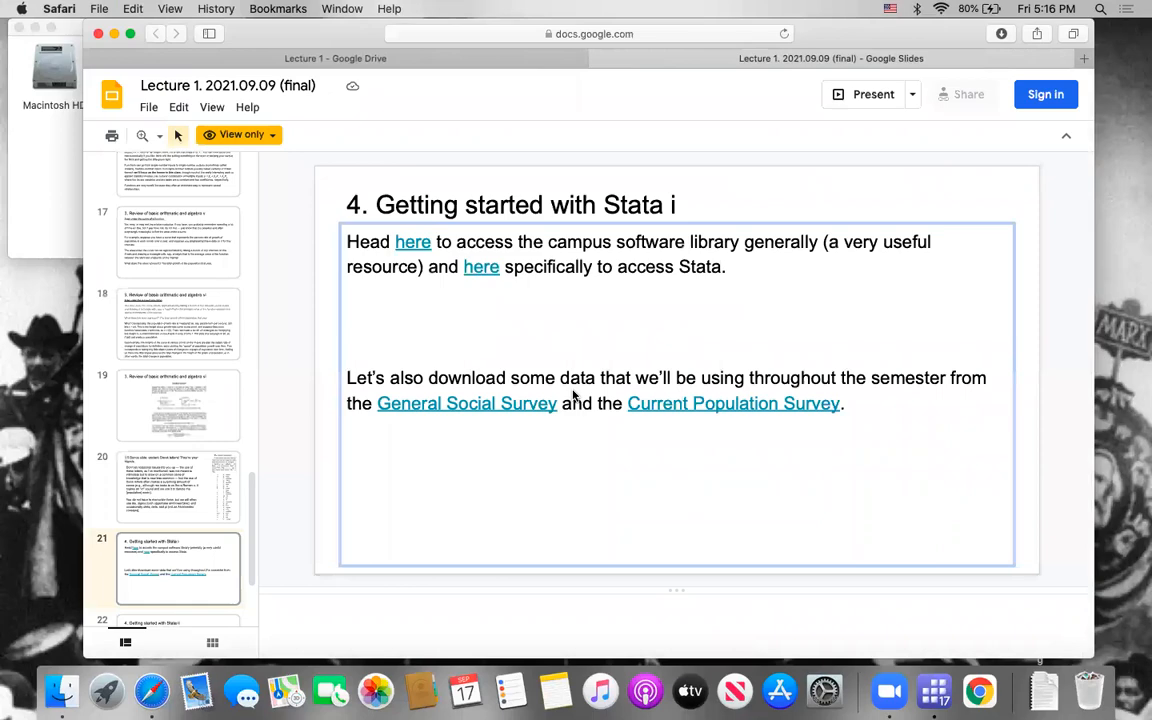